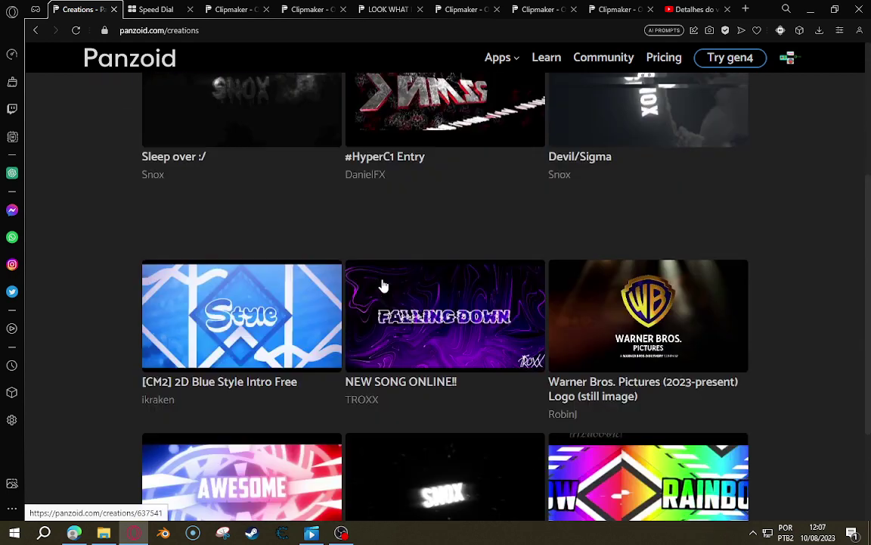
Search the creations for mgtv and open the Remake Do MGTV 1983-1984 creation
scroll(383, 286, "up", 3)
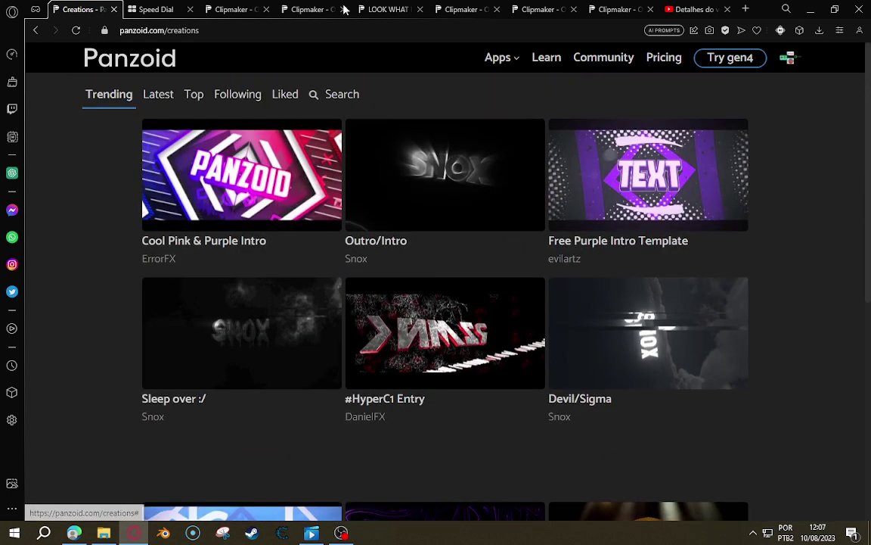
left_click(344, 92)
left_click(387, 148)
scroll(511, 266, "down", 3)
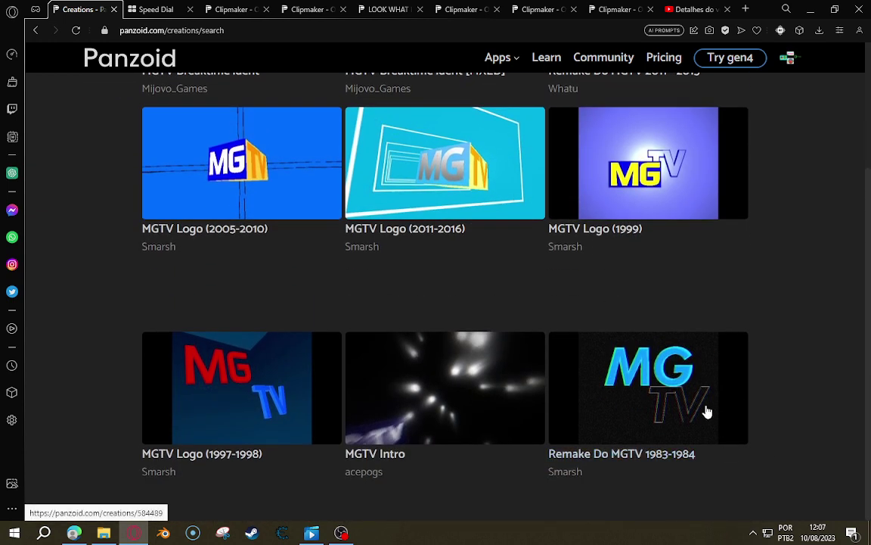
left_click(706, 412)
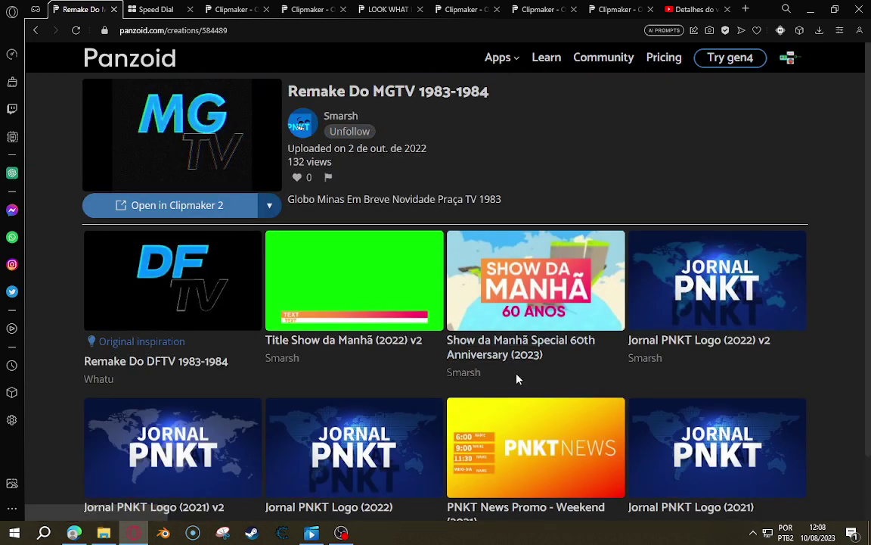
Open the profile of the creation's author and browse through all of the author's published creations
left_click(311, 133)
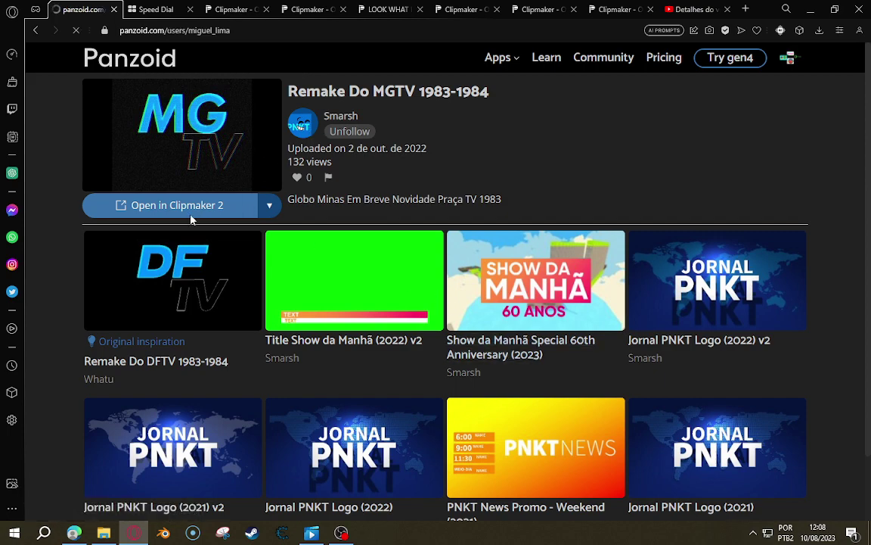
left_click(177, 177)
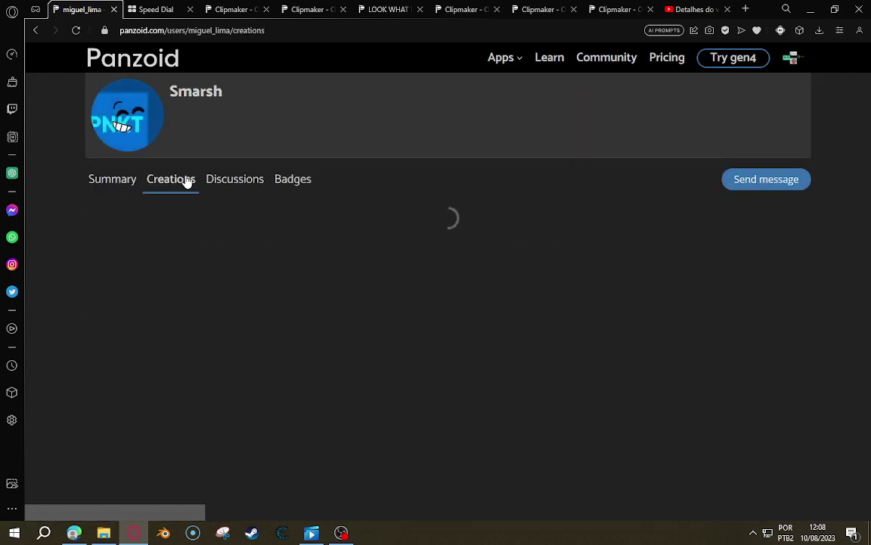
scroll(267, 244, "down", 3)
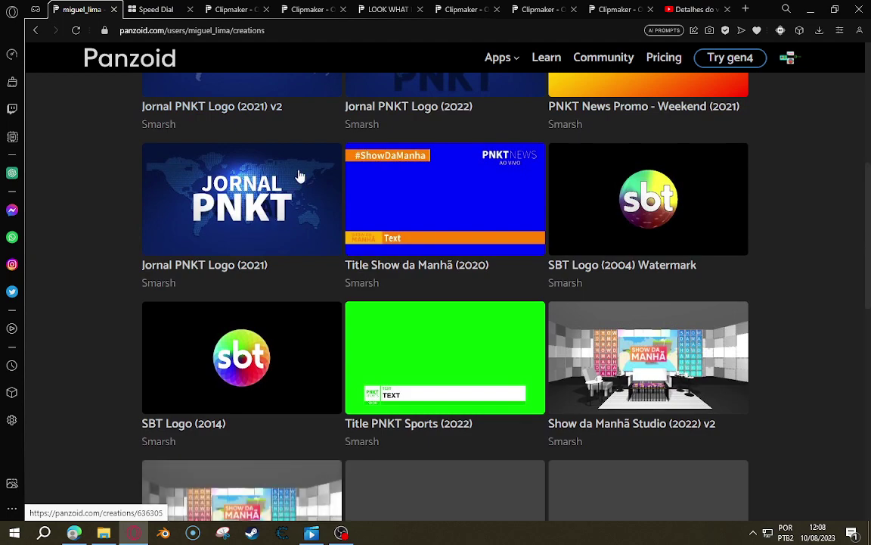
scroll(326, 144, "down", 3)
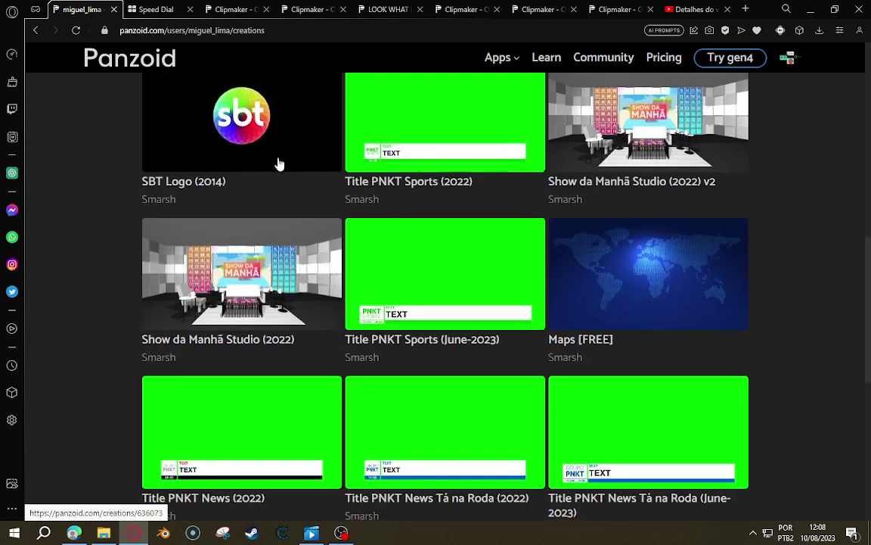
scroll(279, 164, "down", 2)
scroll(288, 141, "down", 3)
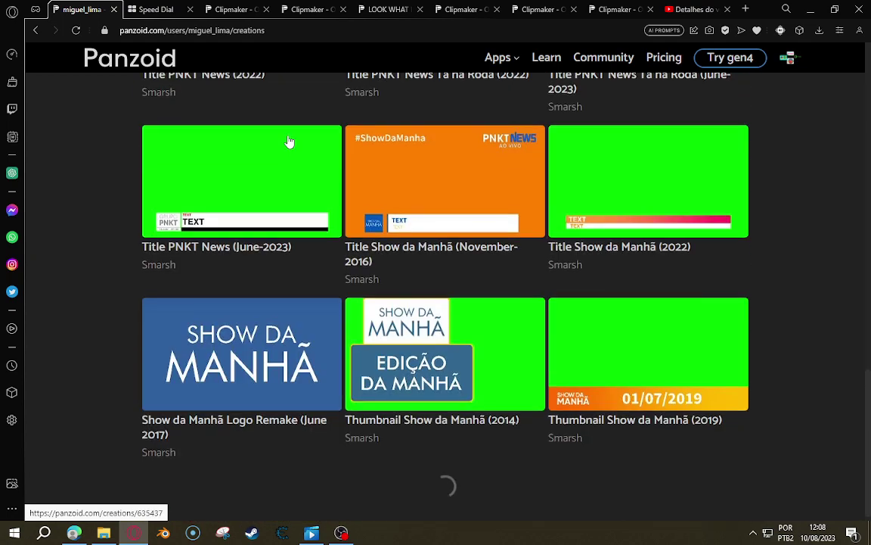
scroll(786, 331, "down", 8)
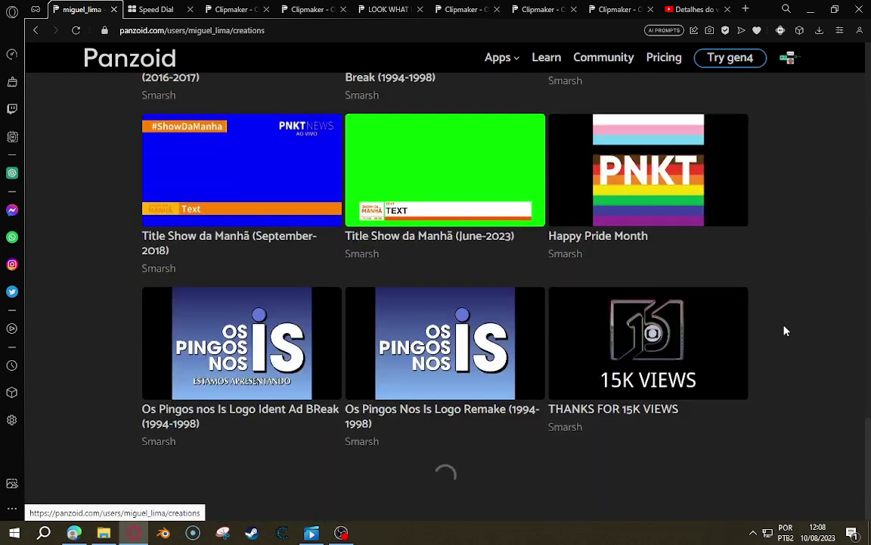
scroll(770, 366, "down", 4)
scroll(796, 375, "down", 2)
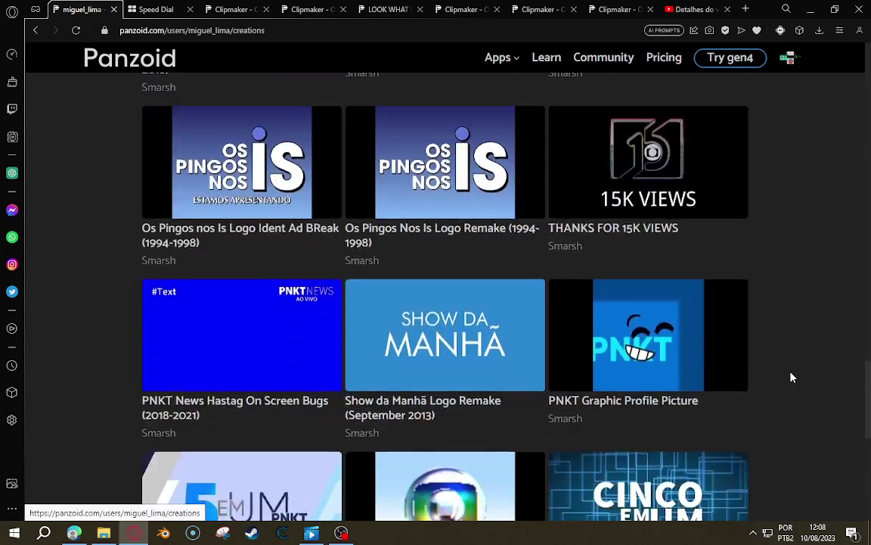
scroll(496, 261, "down", 3)
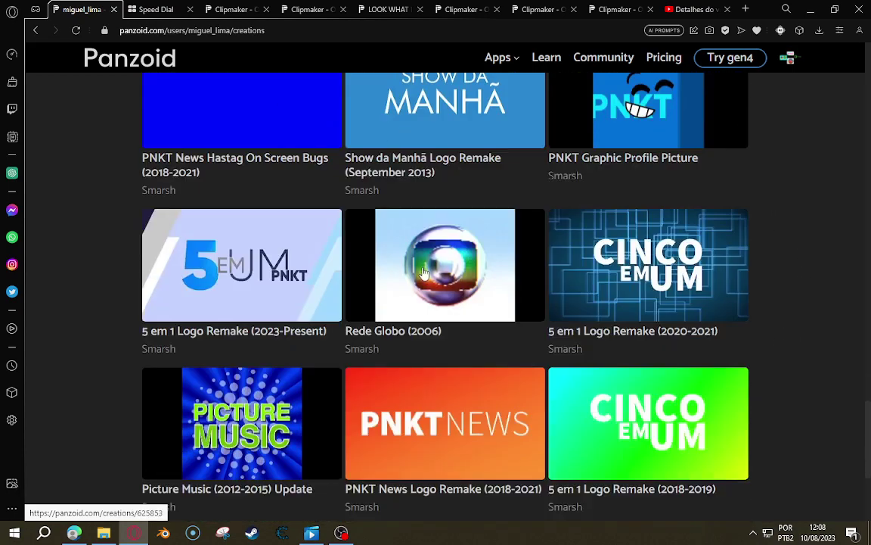
Return to the Clipmaker 2 creations listing and search it for TELE91
left_click(130, 60)
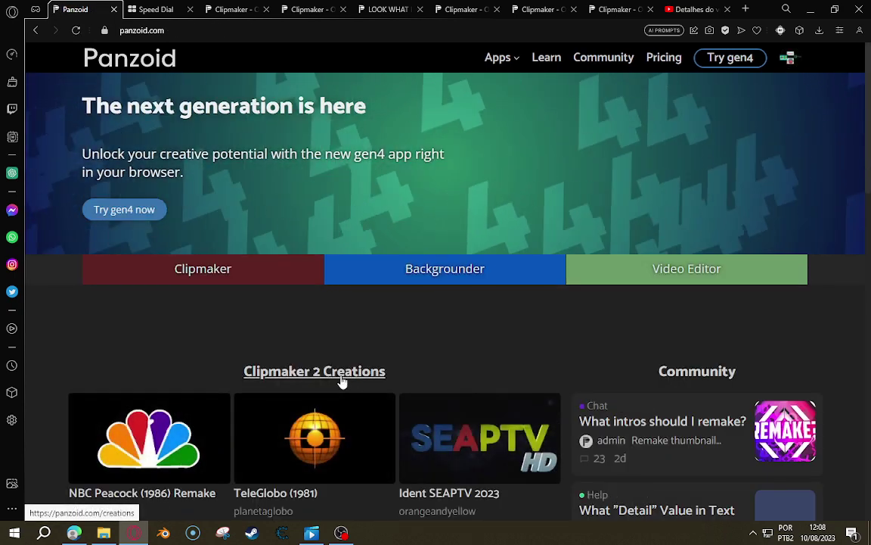
left_click(343, 381)
left_click(443, 93)
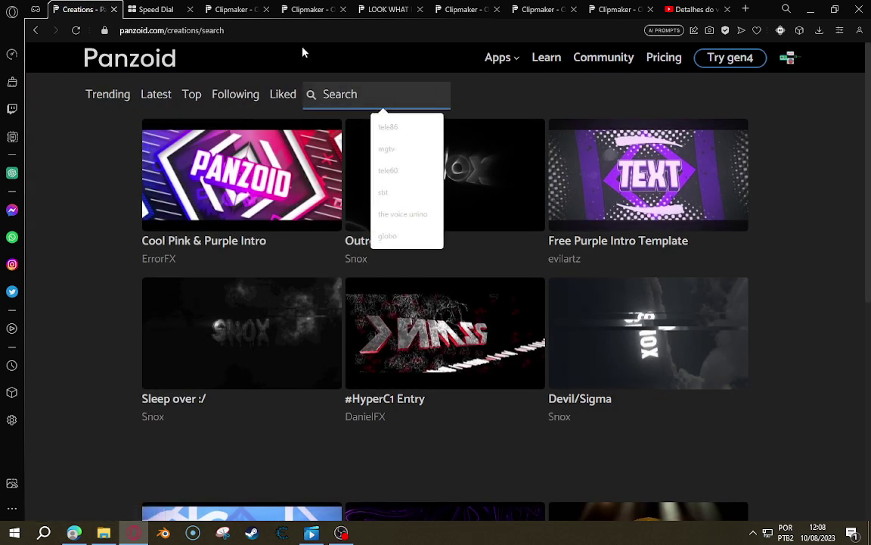
type("TELE9")
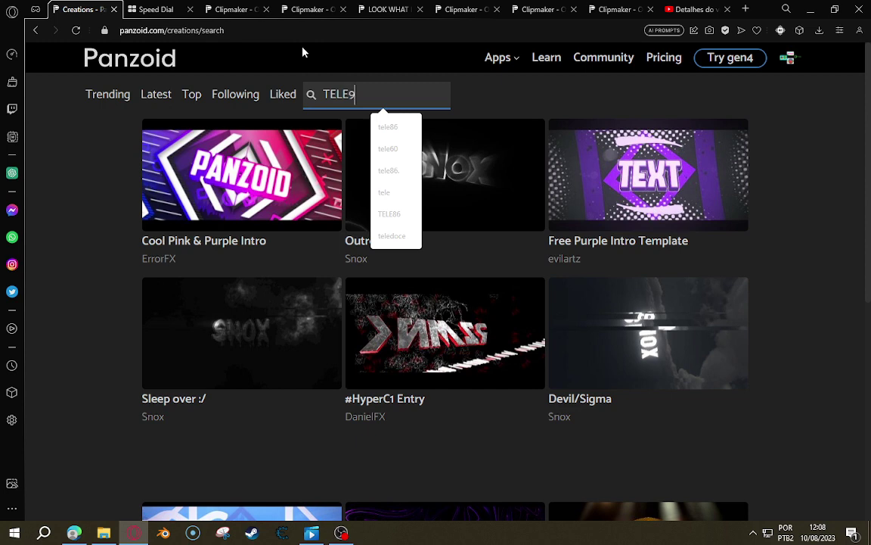
type("1")
key("Return")
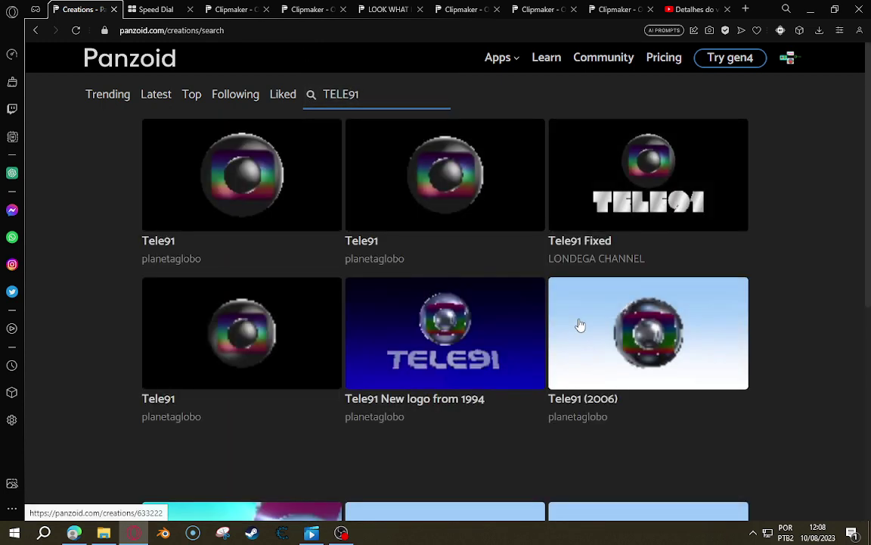
Browse the search results and open the Tele91 New logo from 1994 creation in Clipmaker 2
scroll(580, 325, "down", 5)
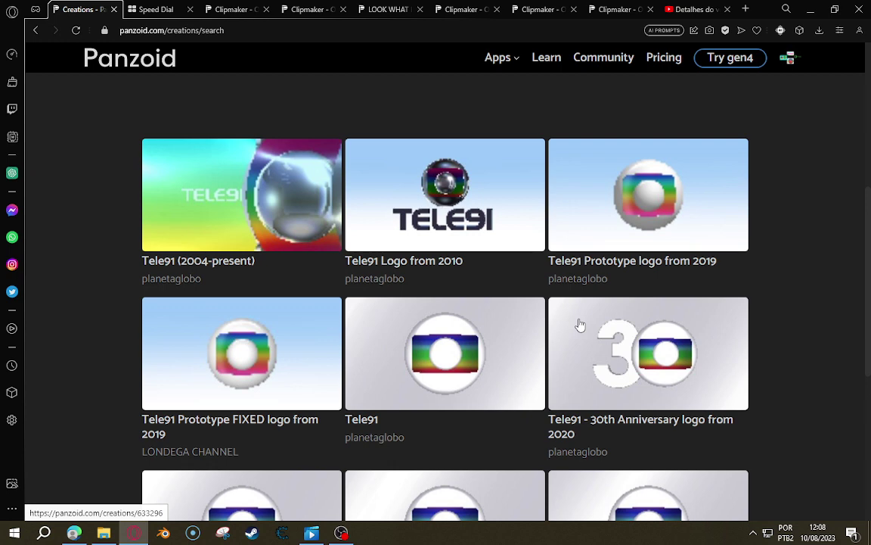
scroll(580, 325, "down", 5)
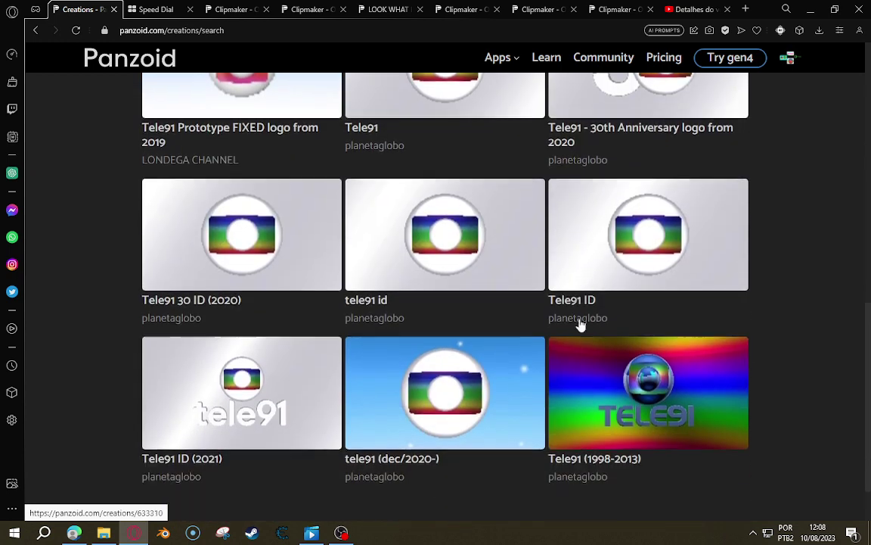
scroll(580, 324, "up", 10)
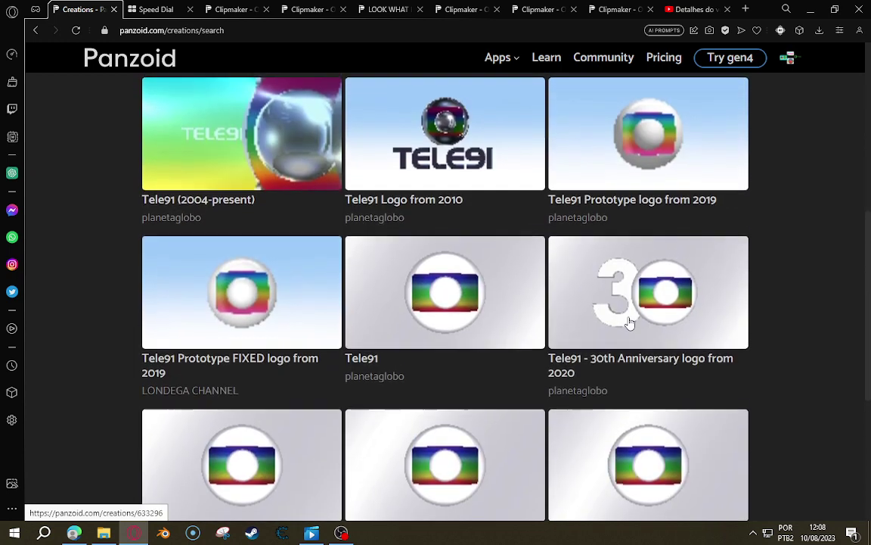
scroll(505, 313, "up", 2)
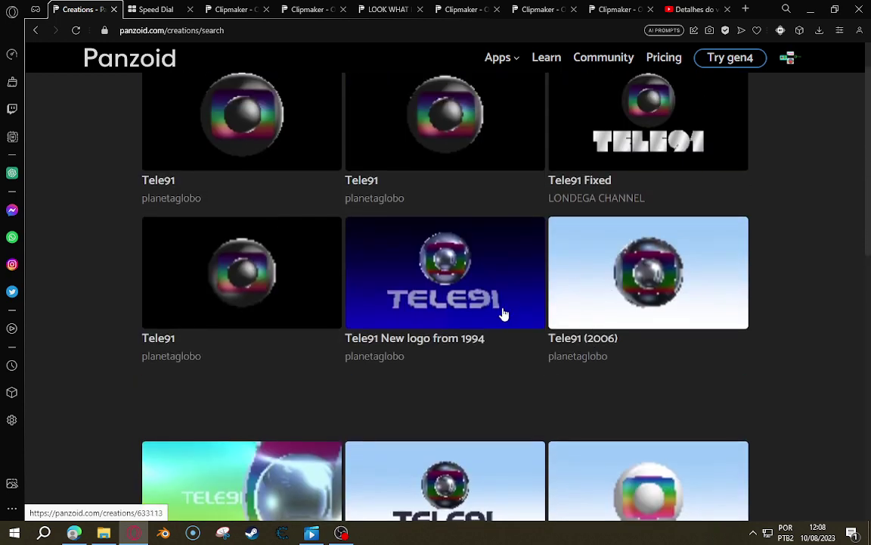
left_click(505, 314)
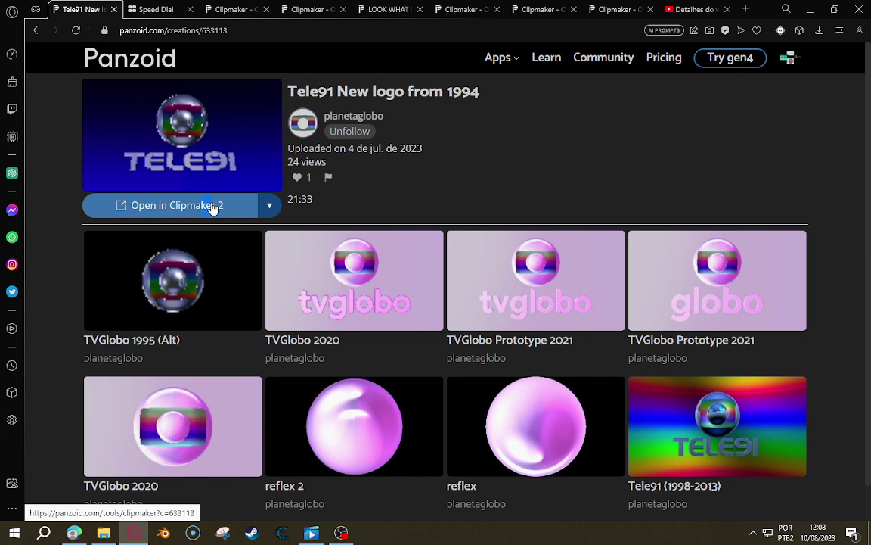
double_click(213, 206)
left_click(136, 208)
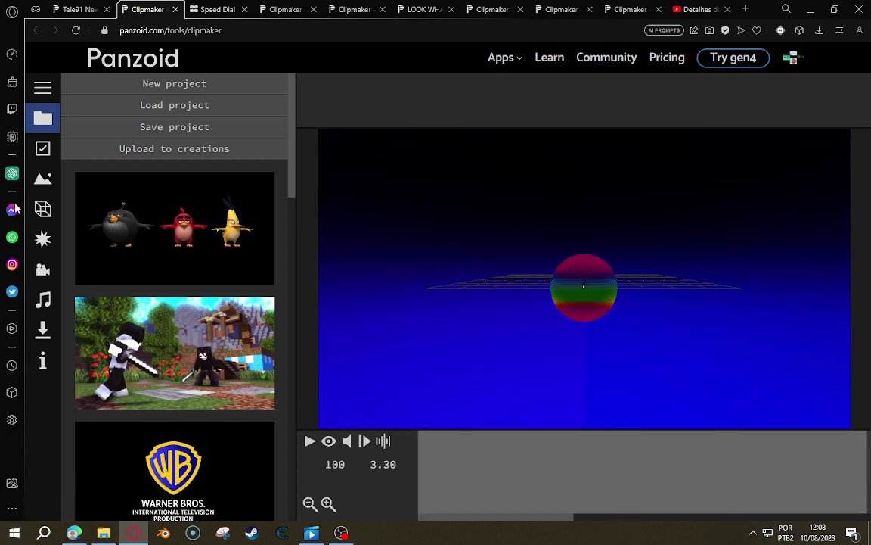
Look through the creation thumbnails listed below the project options
left_click(42, 208)
left_click(42, 118)
scroll(224, 288, "down", 4)
scroll(224, 288, "down", 8)
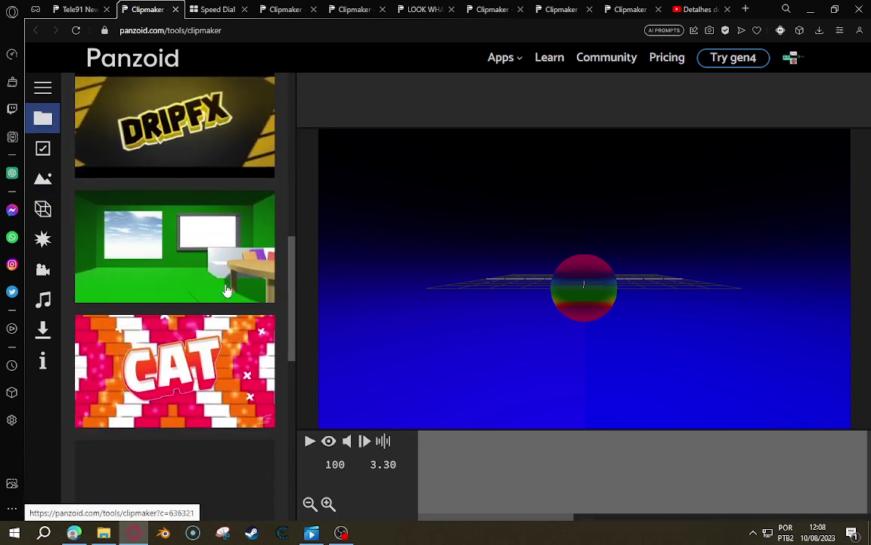
scroll(225, 289, "down", 3)
scroll(224, 290, "up", 7)
scroll(225, 290, "up", 8)
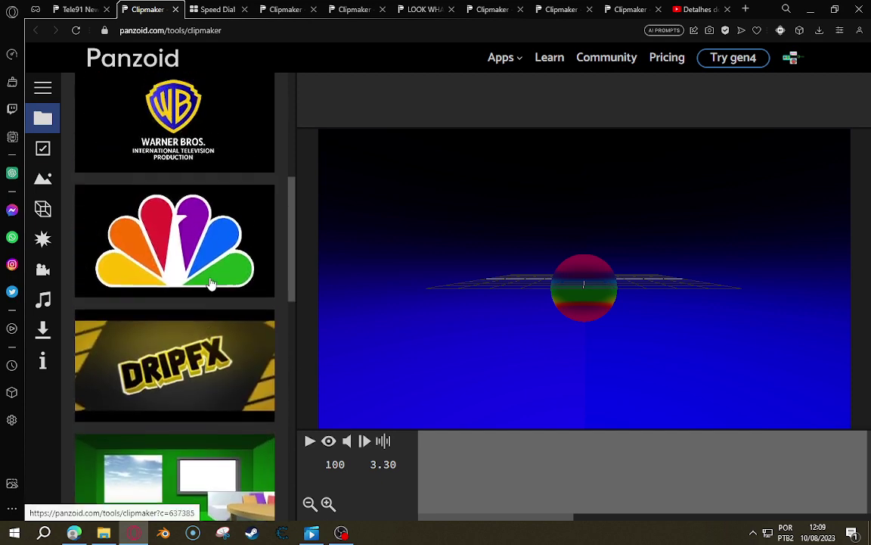
Show the audio waveform with the playhead at frame 1 and look through the scene's object list
left_click(42, 209)
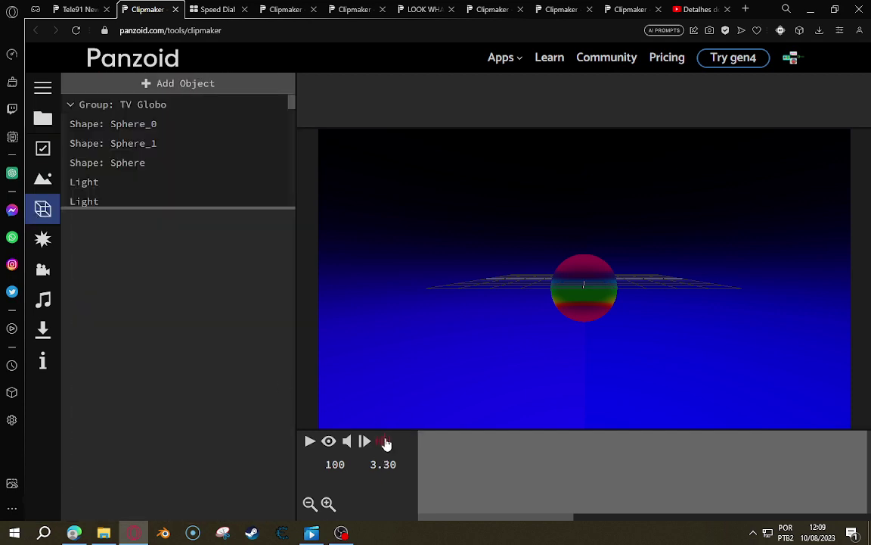
left_click_drag(471, 445, 237, 219)
scroll(245, 162, "down", 1)
scroll(245, 162, "down", 5)
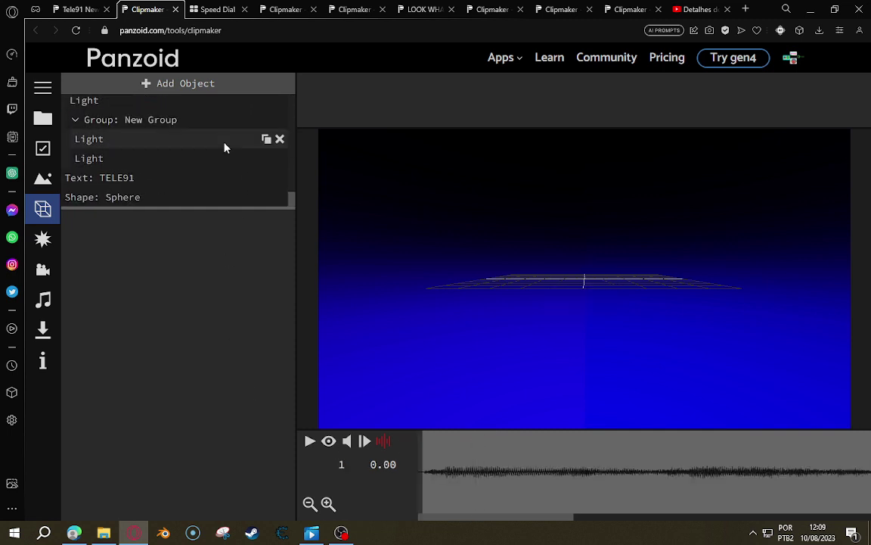
scroll(226, 148, "up", 1)
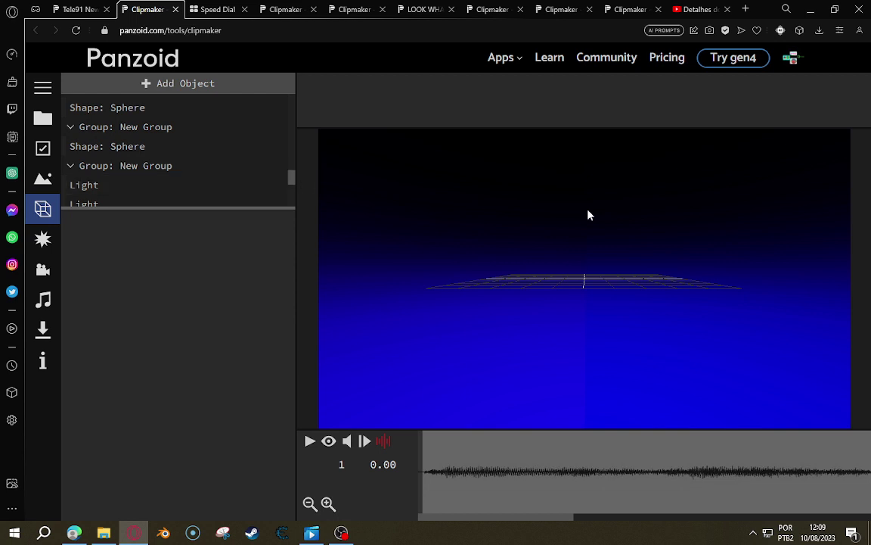
Delete one light from the last light group and one from the group nested inside it
left_click_drag(587, 214, 590, 274)
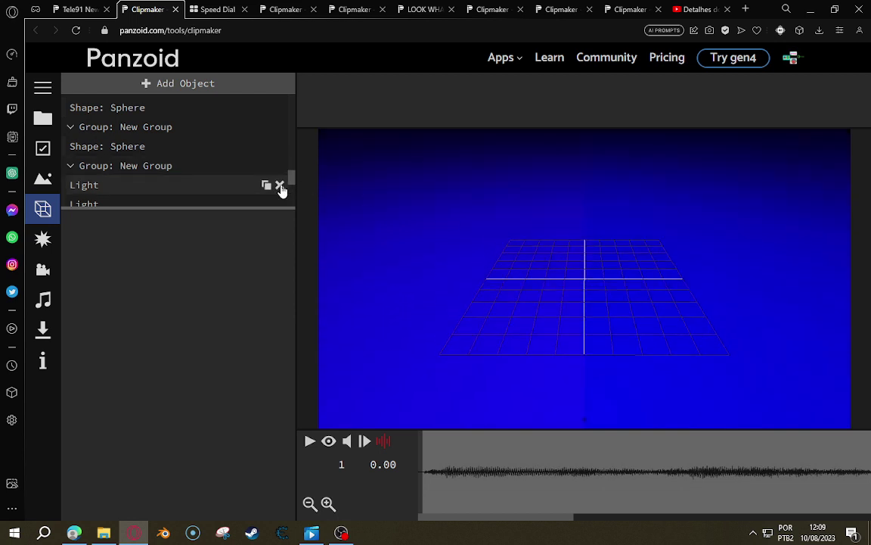
scroll(280, 188, "down", 2)
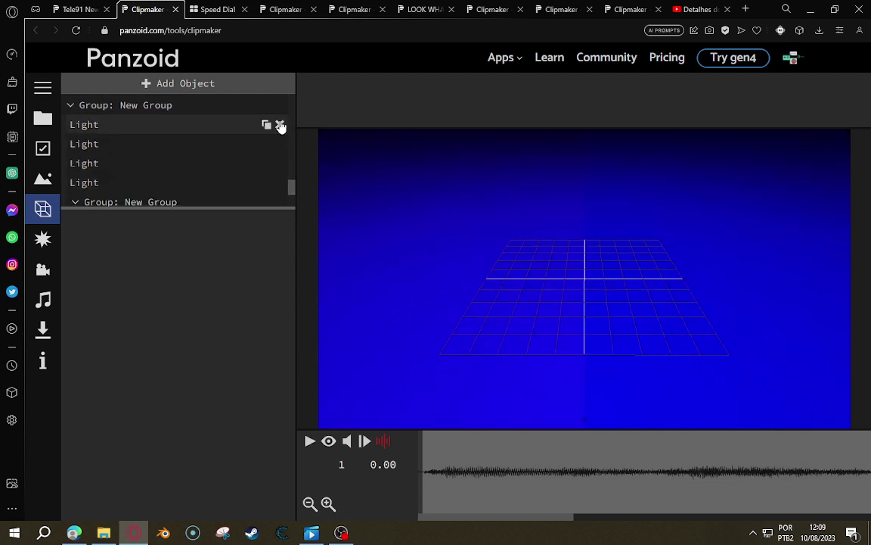
left_click(280, 124)
left_click_drag(597, 270, 530, 265)
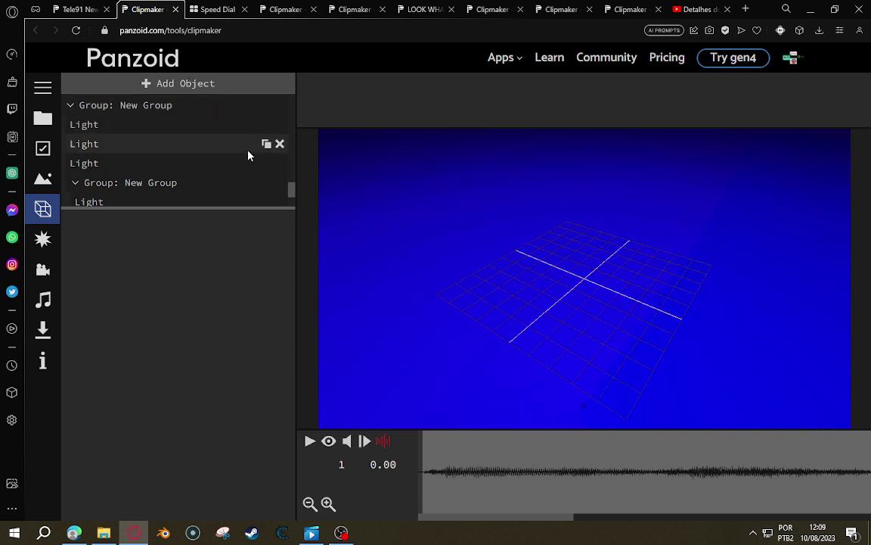
scroll(254, 156, "down", 2)
left_click(279, 140)
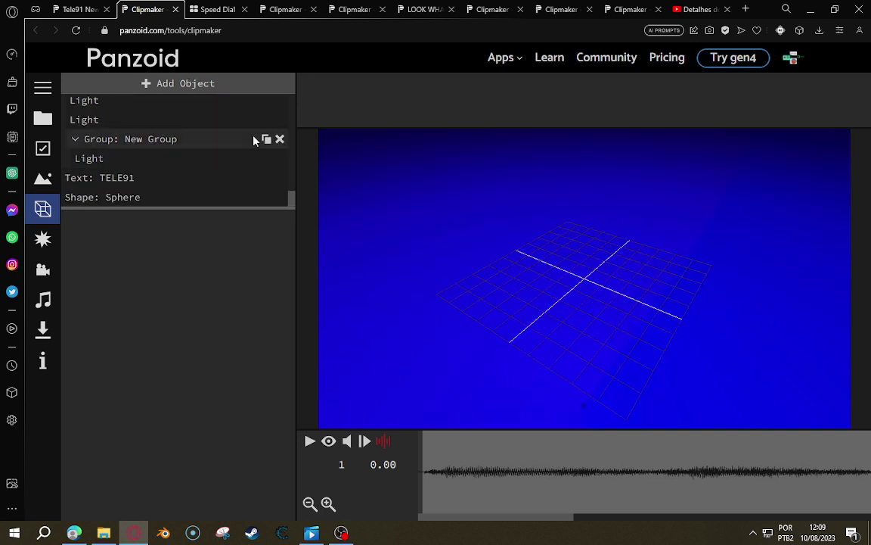
Delete a light from the nested group that sits above the sphere groups in the object list
scroll(243, 141, "up", 5)
scroll(245, 139, "up", 1)
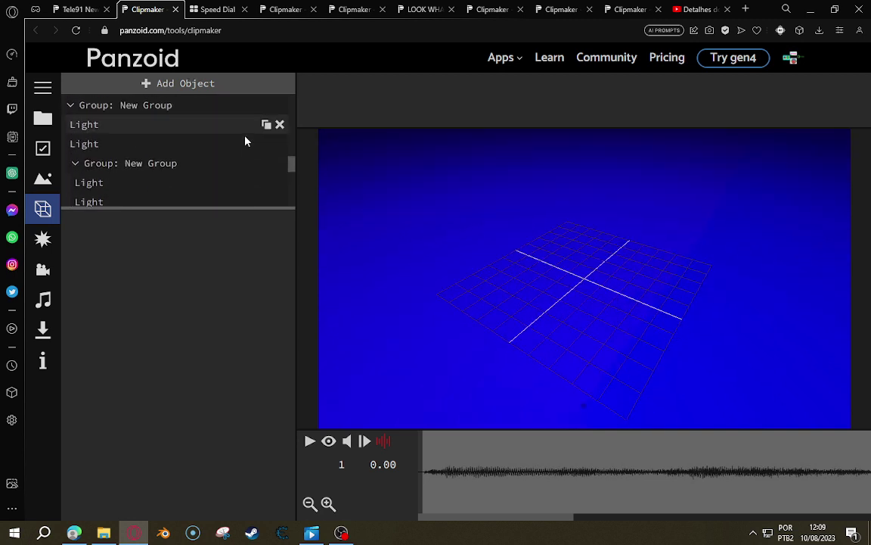
scroll(245, 139, "up", 2)
scroll(245, 140, "down", 2)
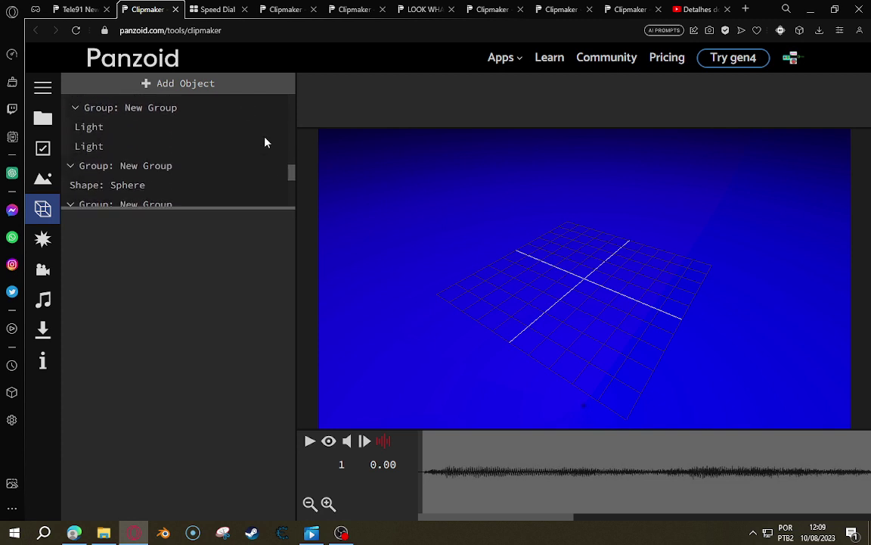
left_click(280, 130)
Delete two more lights from the last light group, keeping a single light above its nested group
scroll(280, 128, "down", 1)
scroll(272, 117, "down", 3)
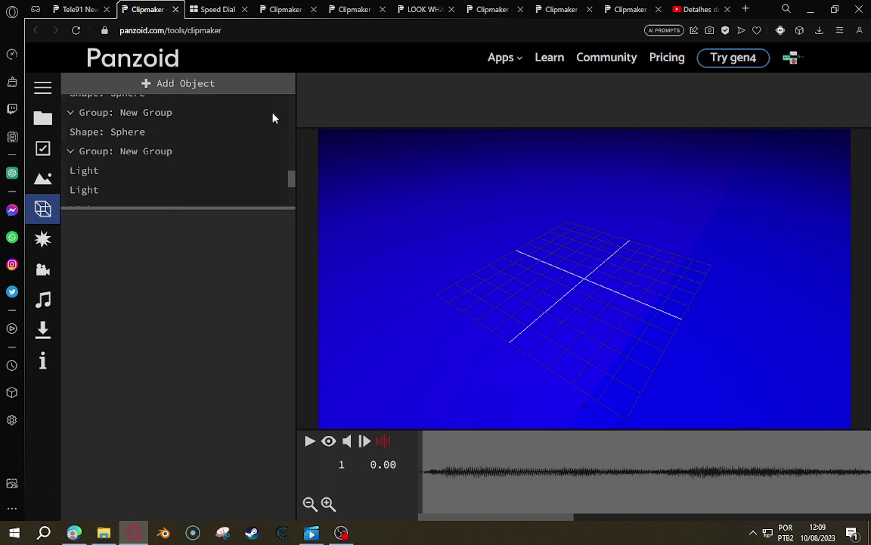
scroll(273, 118, "up", 1)
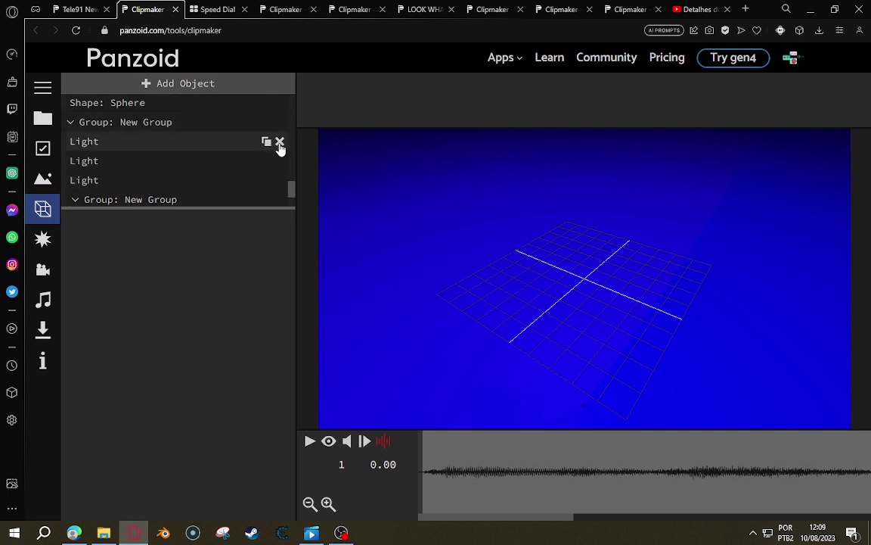
left_click(279, 143)
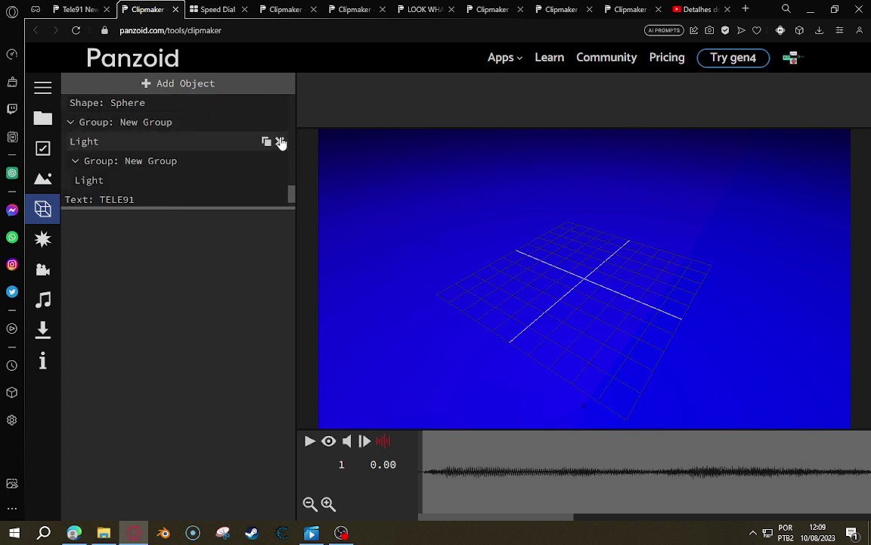
Delete a light located just above the Sphere.001_0 shape in the object list
scroll(234, 143, "down", 2)
scroll(243, 161, "up", 5)
scroll(239, 180, "up", 2)
scroll(239, 182, "down", 3)
scroll(240, 178, "up", 2)
left_click(280, 121)
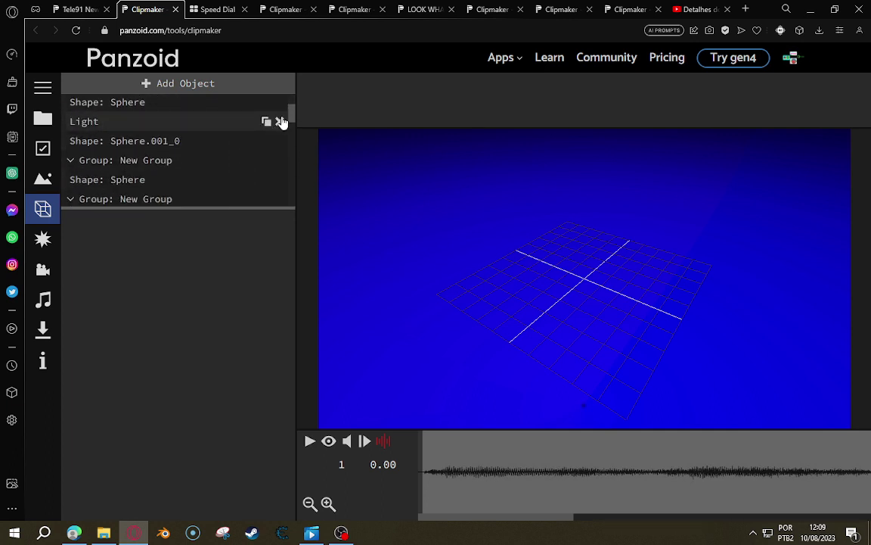
Delete the light that precedes the nested group in a light group located above a sphere group
scroll(271, 120, "down", 3)
scroll(270, 120, "up", 1)
scroll(266, 115, "down", 1)
scroll(266, 118, "down", 3)
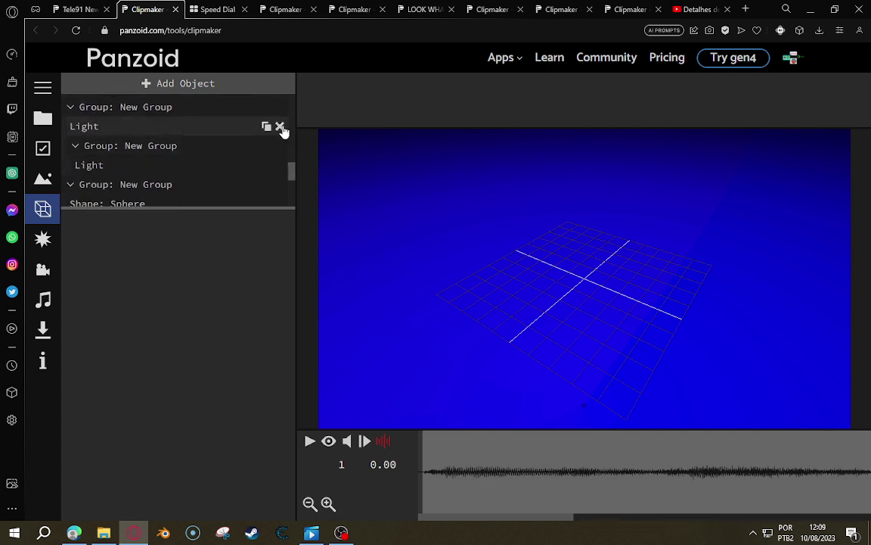
left_click(280, 127)
Reload the project, discarding the unsaved edits, and delete the second light in the TV Globo group
left_click(76, 31)
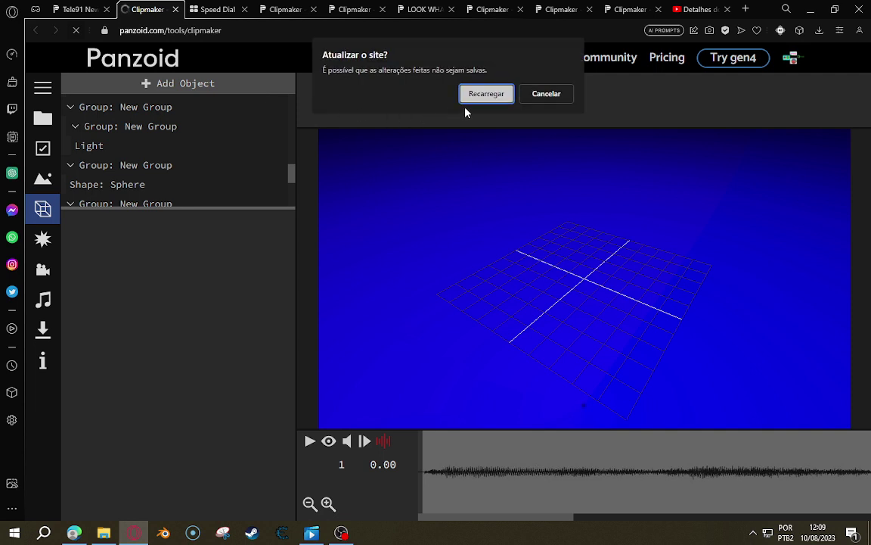
left_click(486, 94)
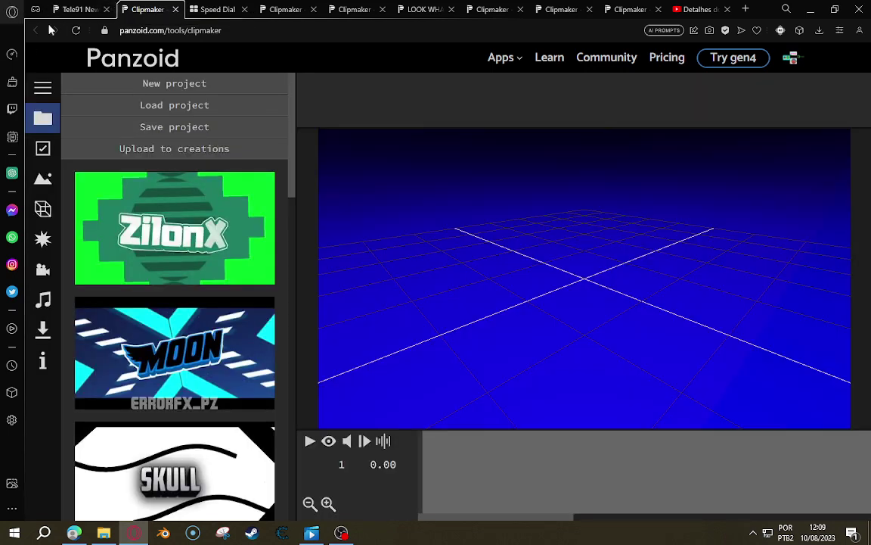
left_click(42, 209)
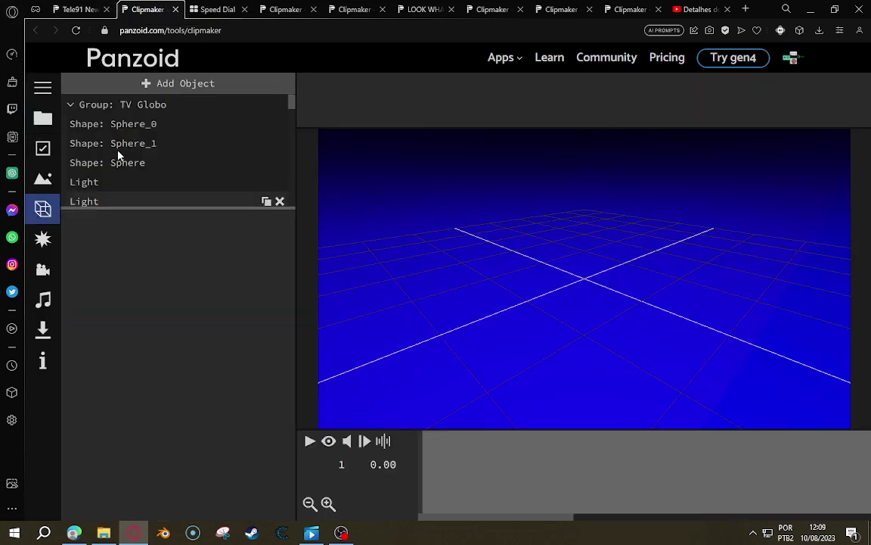
scroll(137, 149, "up", 2)
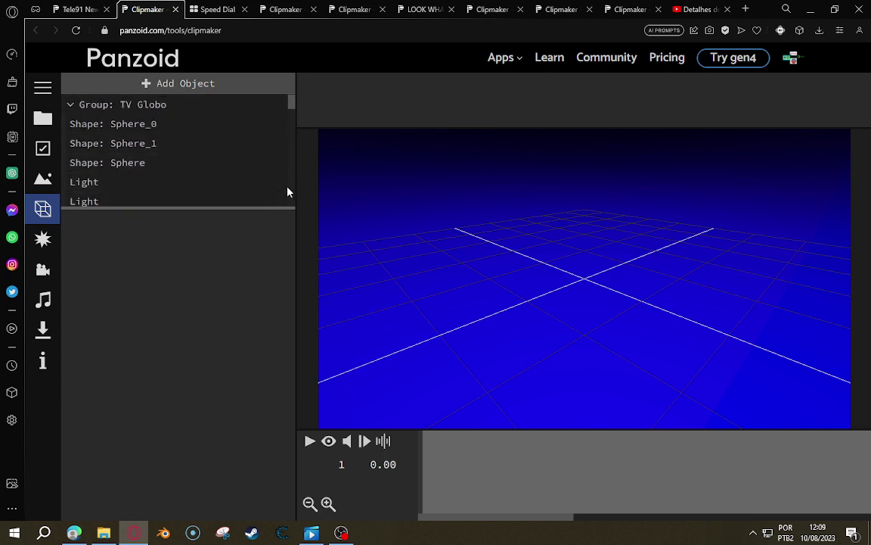
left_click(279, 200)
Set the Enabled option to off for the light group that follows the sphere groups
scroll(276, 195, "down", 10)
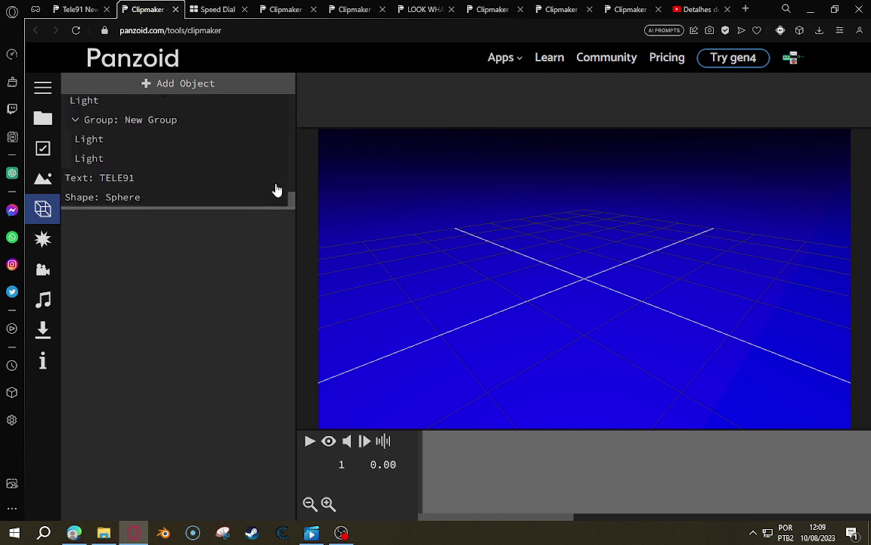
left_click(195, 180)
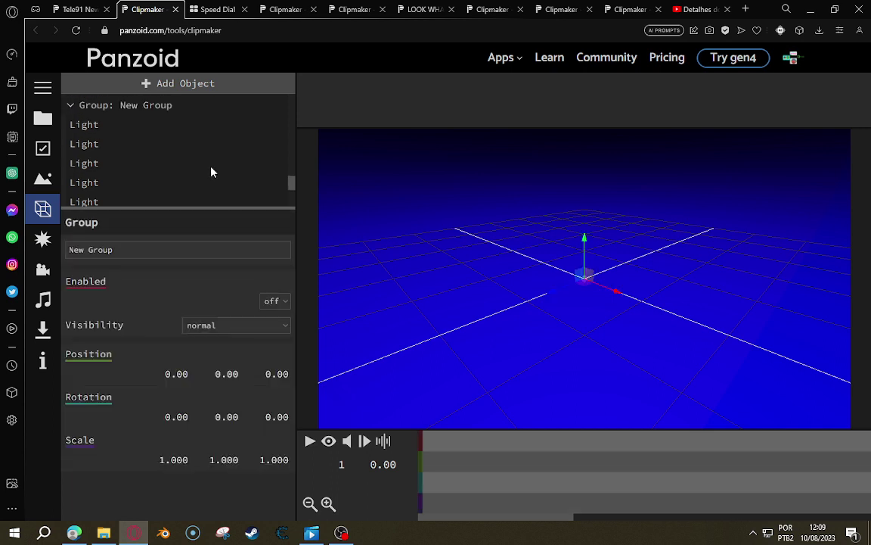
scroll(196, 174, "up", 1)
left_click(274, 301)
left_click(272, 325)
Examine the globe at frame 84 in the scene view and compare it with the original Tele91 creation page
scroll(646, 366, "down", 2)
scroll(626, 366, "down", 3)
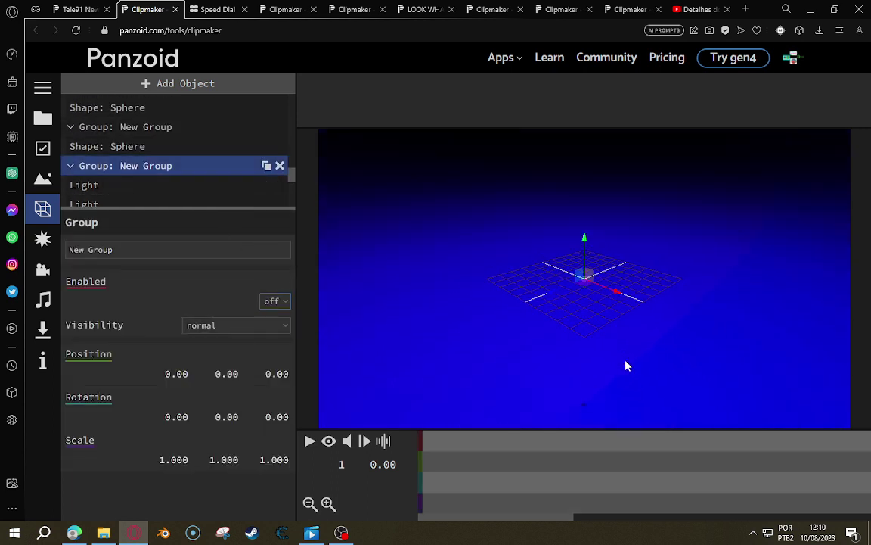
left_click_drag(428, 499, 797, 500)
left_click_drag(732, 311, 319, 193)
scroll(521, 327, "up", 5)
scroll(521, 327, "up", 2)
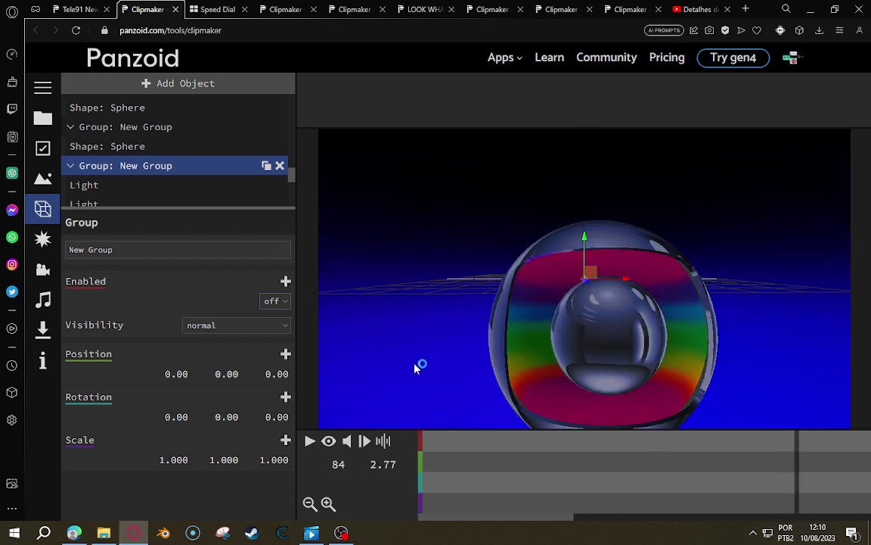
left_click(80, 10)
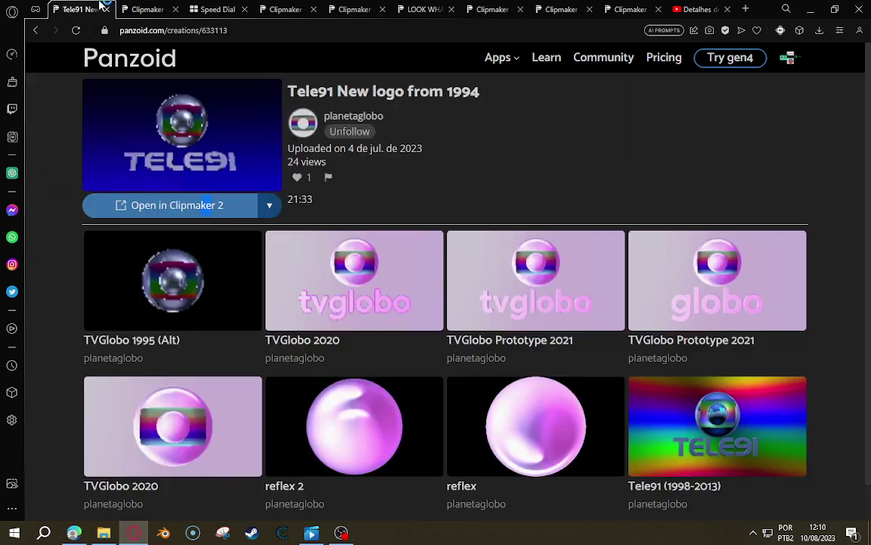
left_click(160, 10)
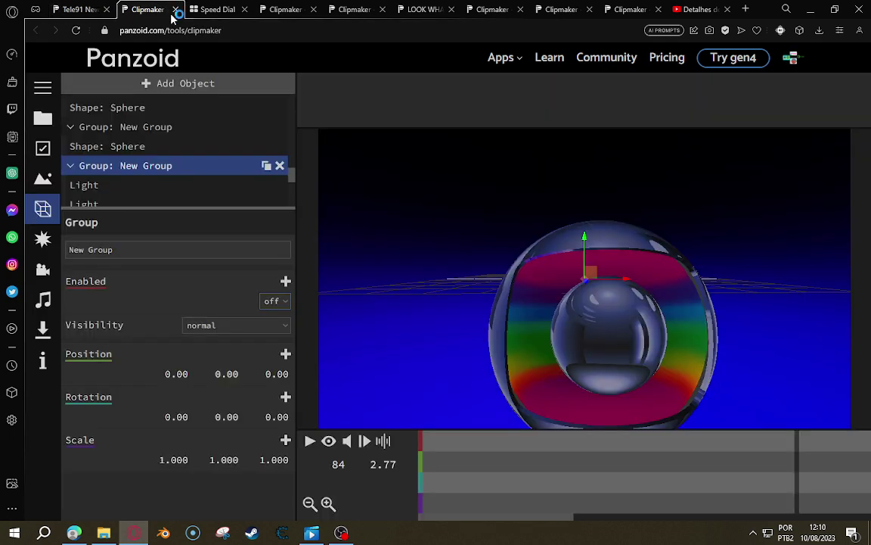
Switch to the camera view and preview the animation from frame 1, pausing at frame 61
left_click(329, 442)
left_click_drag(633, 460, 313, 452)
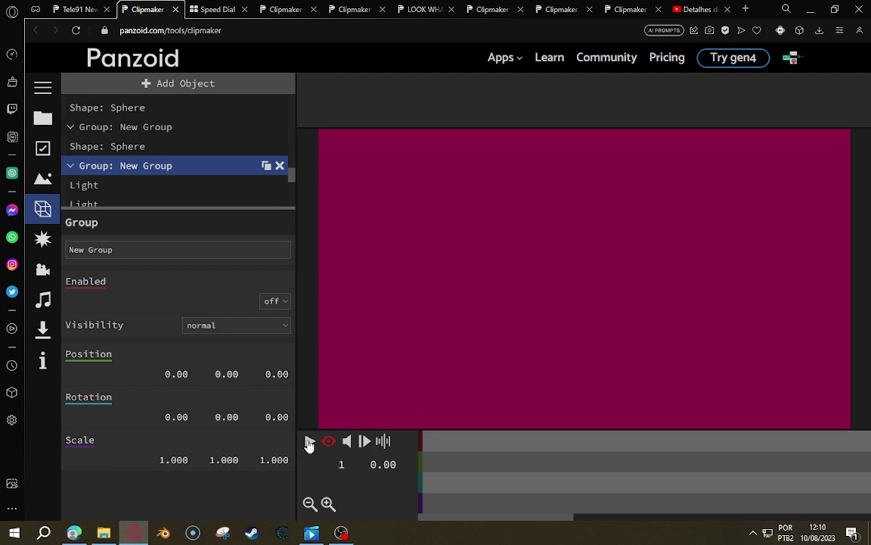
left_click(310, 443)
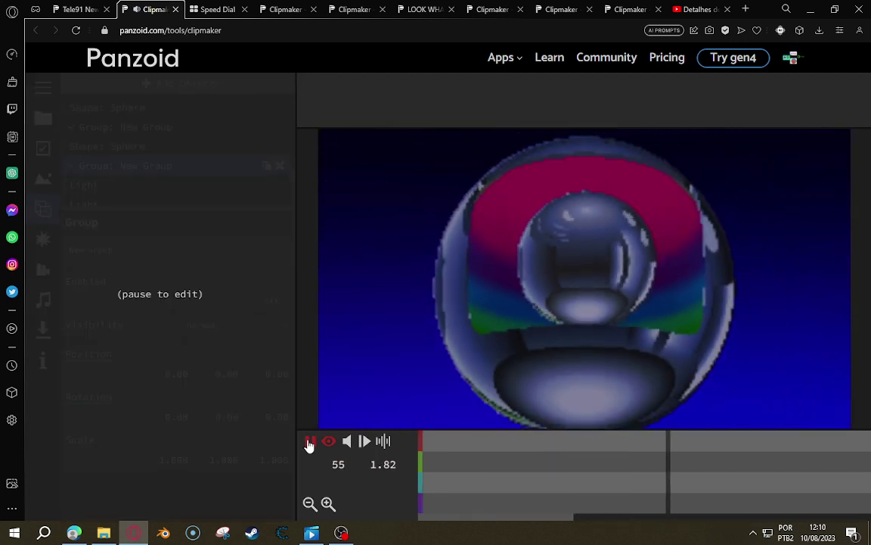
left_click(309, 443)
Change the TELE91 3D text to REDE GLOBO
scroll(231, 151, "down", 3)
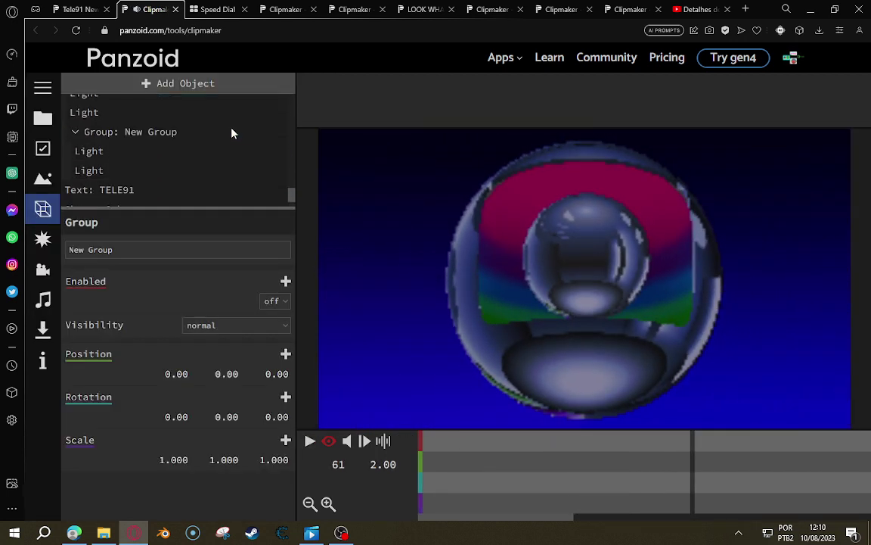
left_click(189, 177)
key("BackSpace")
key("BackSpace")
key("BackSpace")
key("BackSpace")
key("BackSpace")
key("BackSpace")
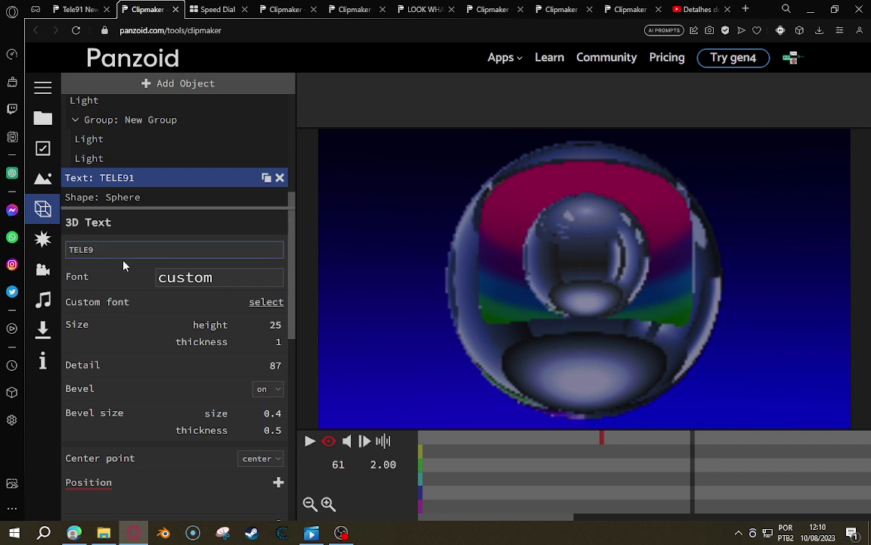
type("REDE GLOBO")
left_click(366, 263)
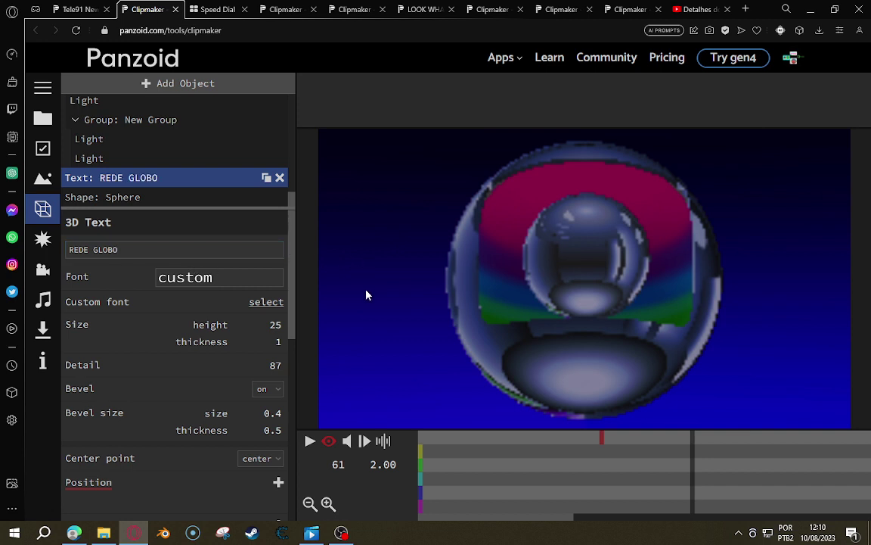
Show frame 111 and delete all three Duplicate effects from the project
left_click_drag(705, 498, 847, 490)
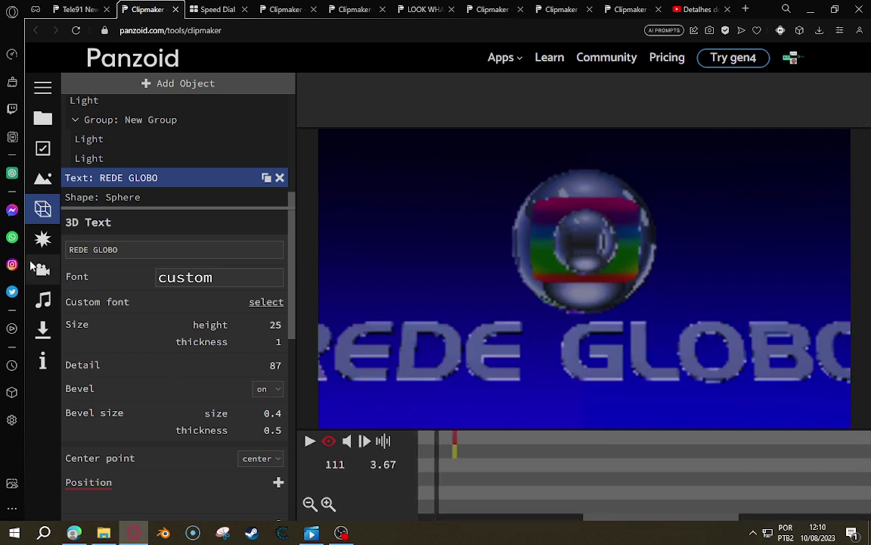
left_click(38, 268)
left_click(43, 239)
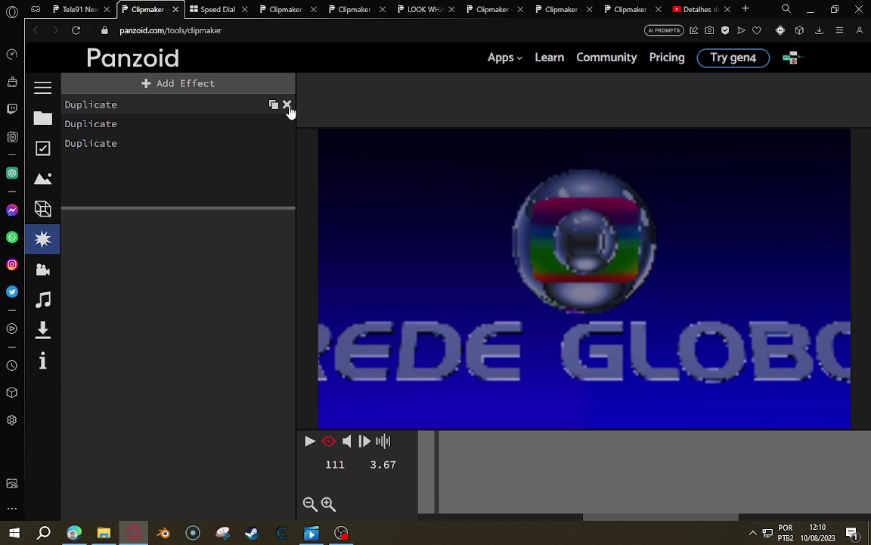
left_click(288, 105)
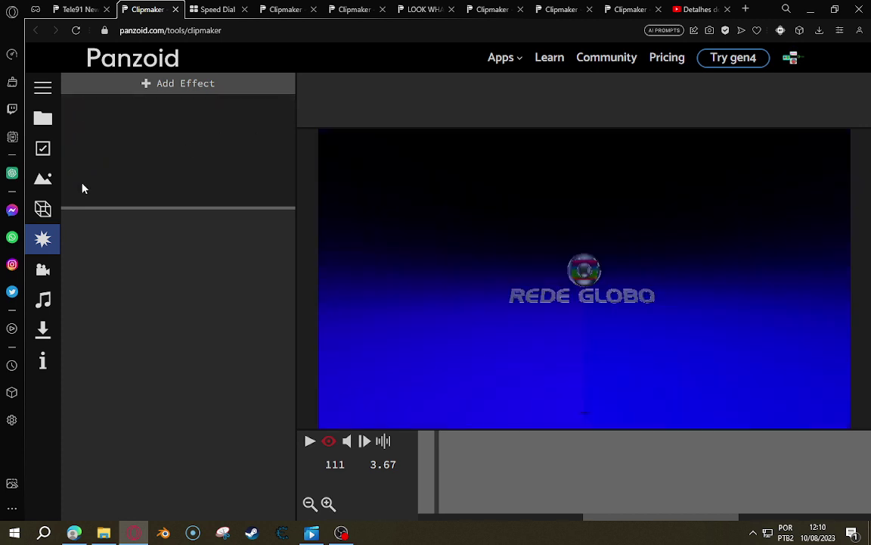
Bring the camera closer to the logo at frame 115 by lowering its position Z value, and scrub around that frame
left_click(47, 270)
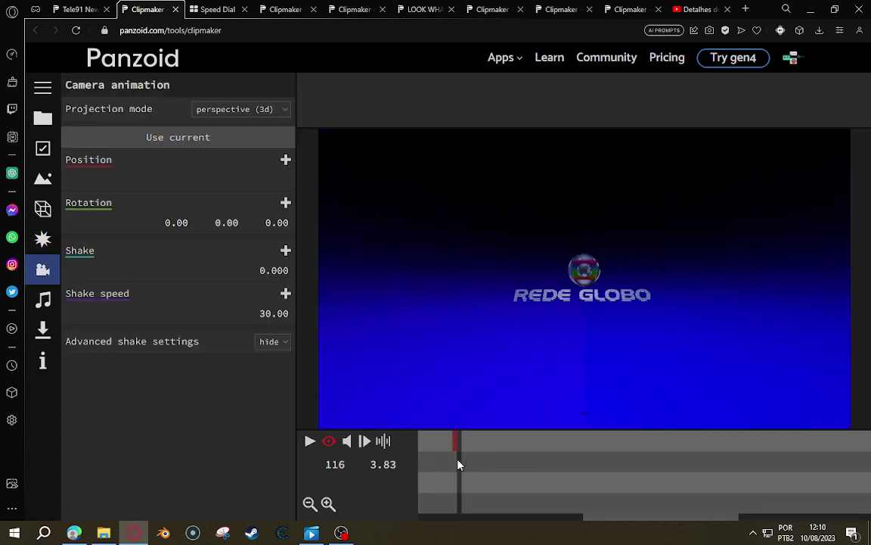
left_click(235, 140)
left_click_drag(268, 176, 54, 201)
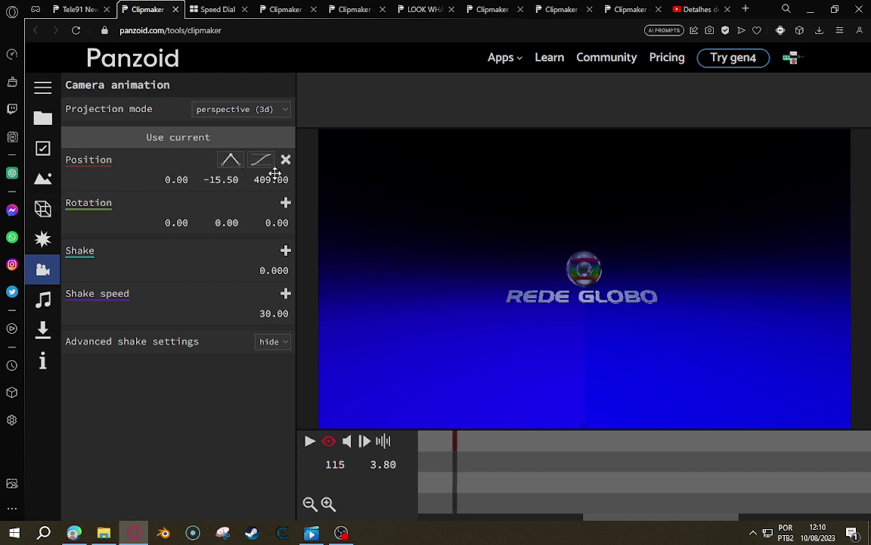
left_click_drag(282, 179, 102, 170)
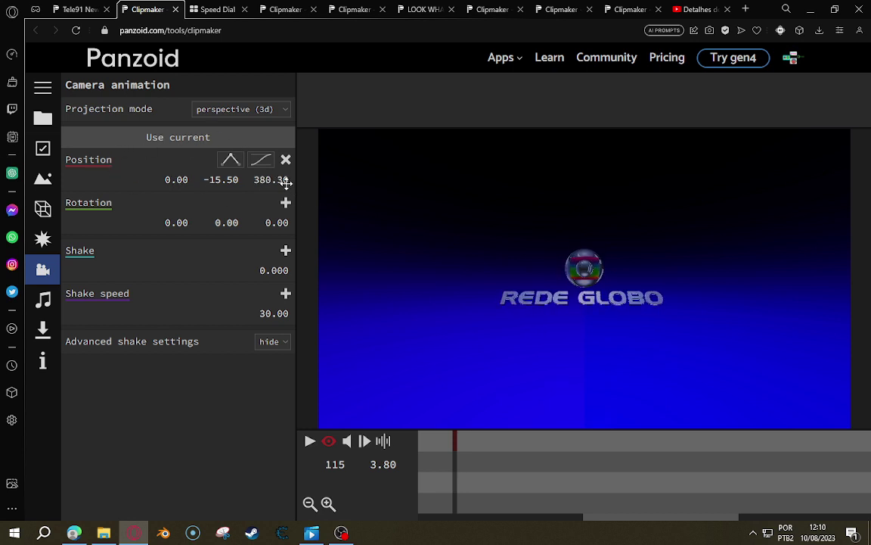
left_click_drag(286, 181, 68, 195)
left_click_drag(261, 176, 364, 214)
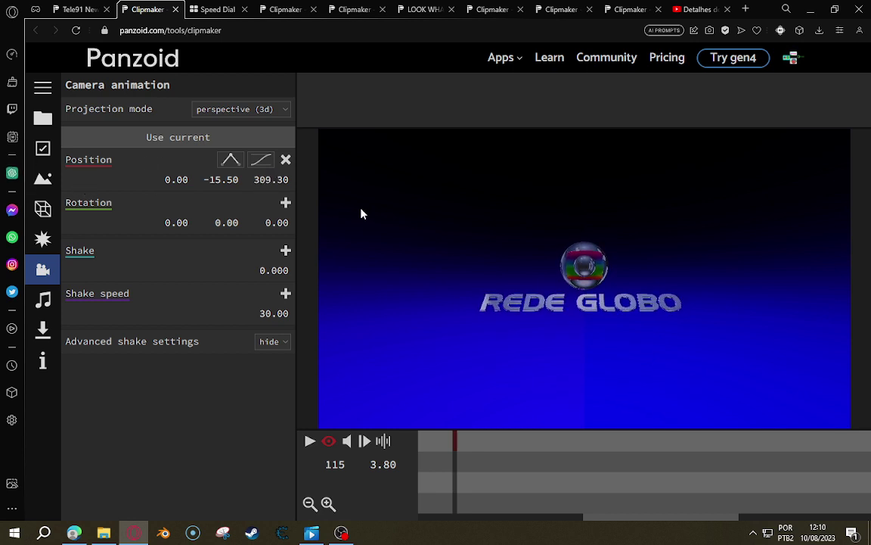
left_click_drag(262, 178, 126, 175)
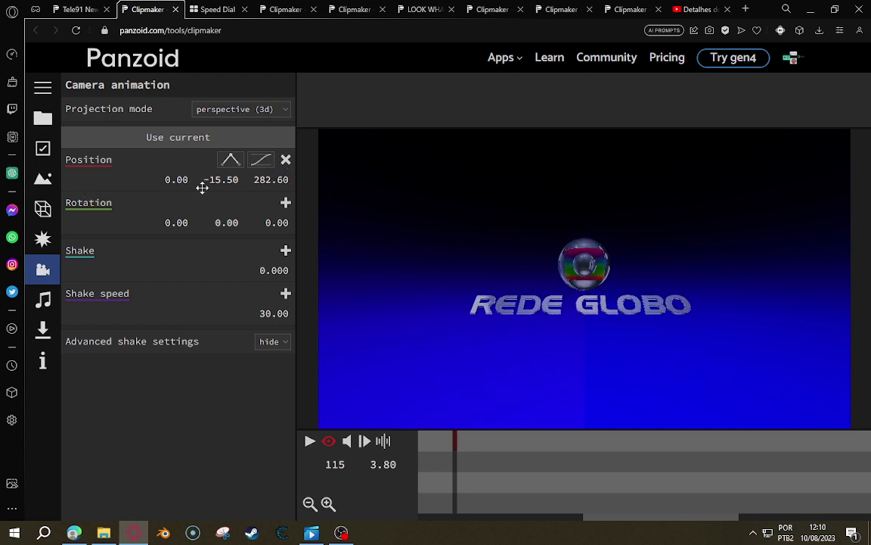
left_click_drag(264, 181, 227, 180)
left_click(286, 160)
left_click_drag(454, 454, 778, 469)
left_click_drag(499, 445, 463, 445)
Set the REDE GLOBO text's height to 12 and its Y position at frame 115 to -36.60
left_click(42, 208)
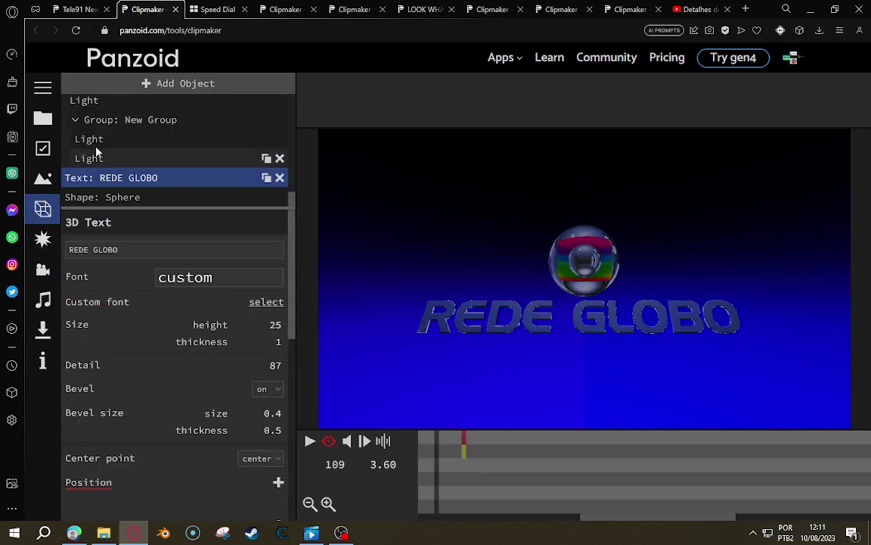
left_click_drag(269, 324, 272, 366)
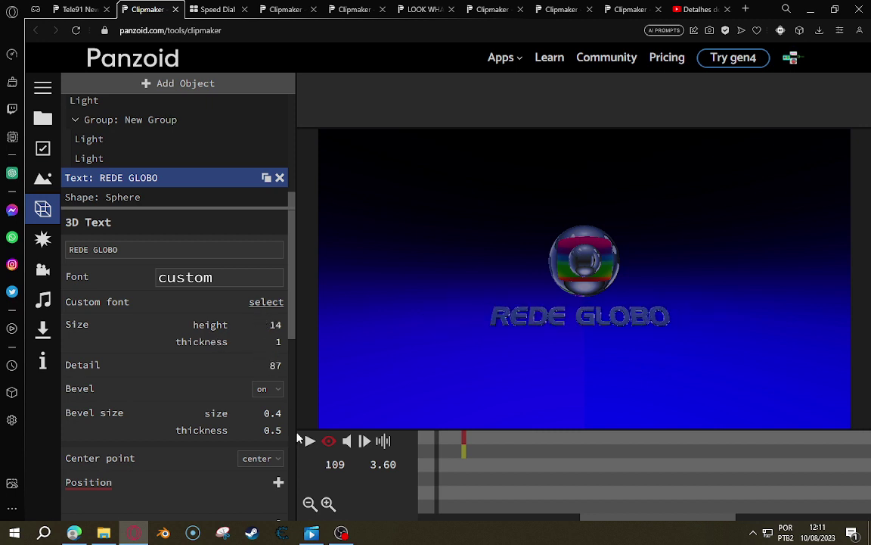
left_click_drag(258, 330, 448, 492)
left_click(467, 486)
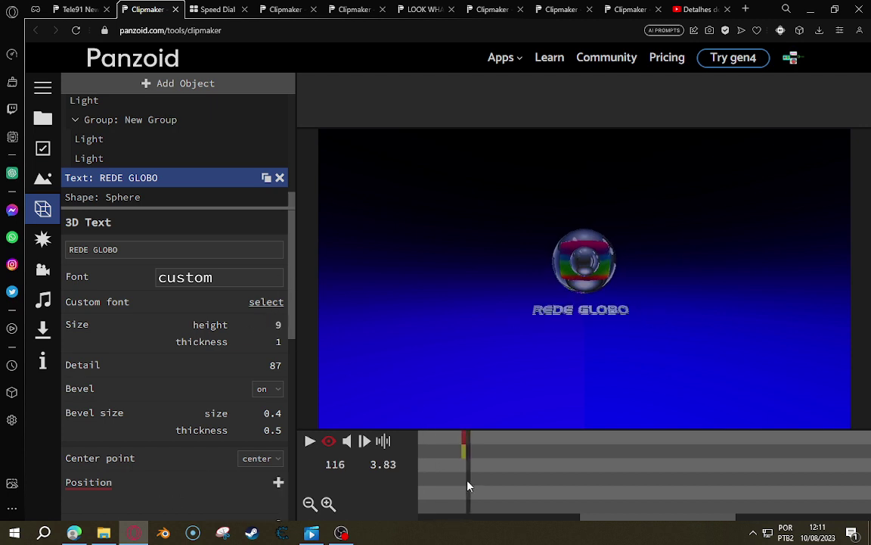
left_click_drag(279, 319, 288, 316)
left_click(464, 470)
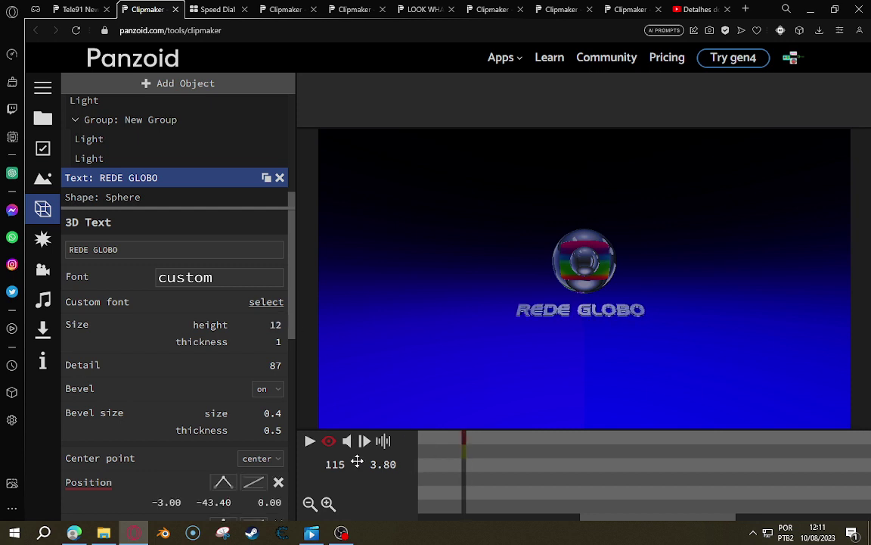
left_click_drag(218, 501, 237, 490)
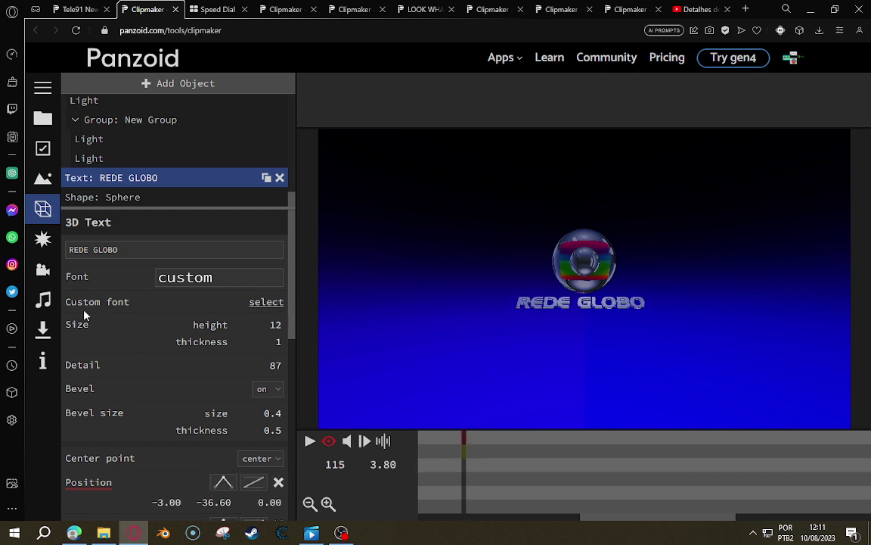
Set the camera position at frame 115 to Y -6.30 and Z 121.70
left_click(44, 269)
left_click_drag(278, 181, 209, 181)
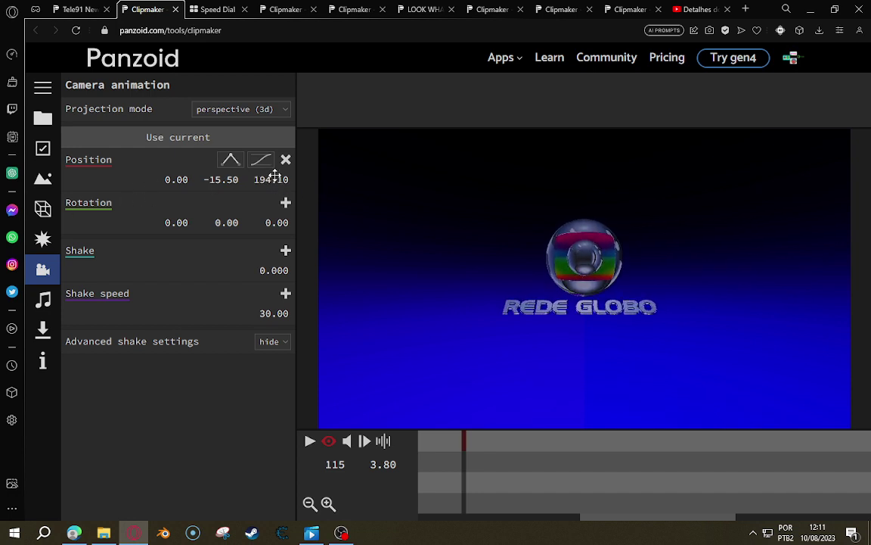
left_click_drag(278, 178, 321, 139)
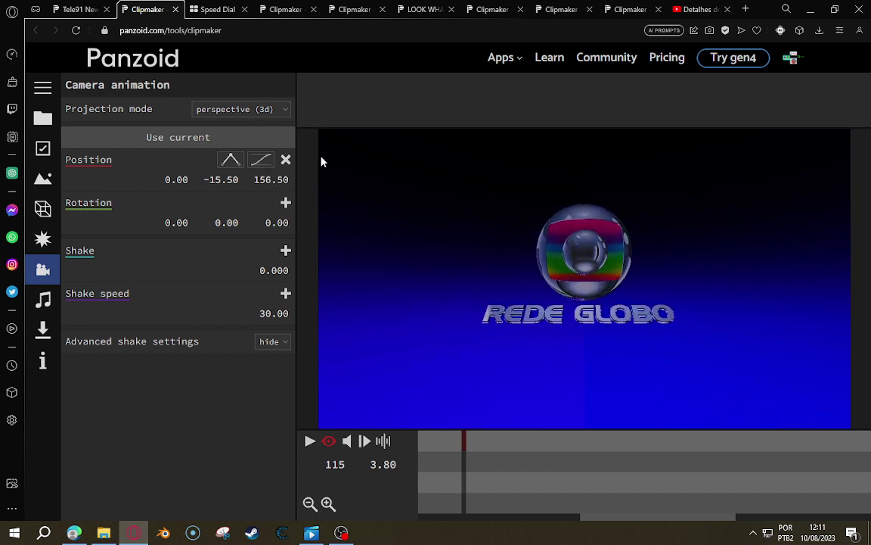
left_click_drag(274, 173, 244, 211)
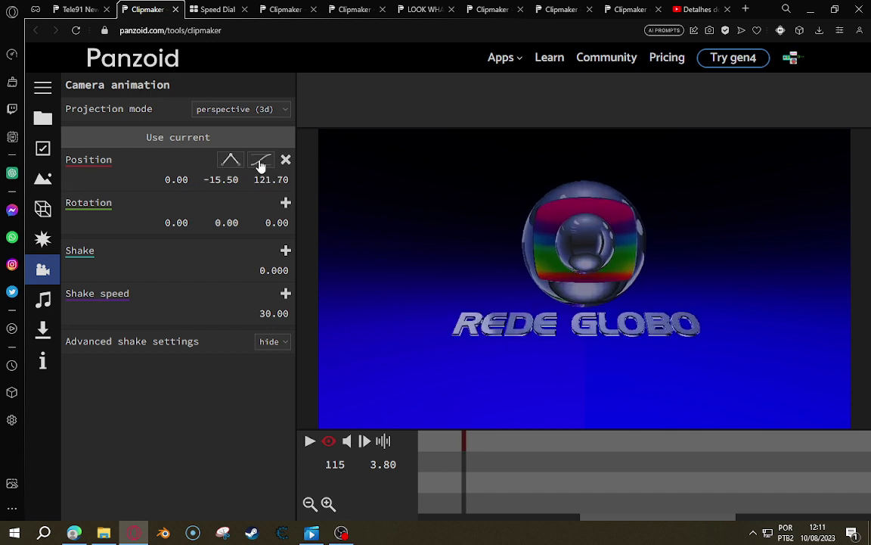
left_click_drag(217, 176, 277, 175)
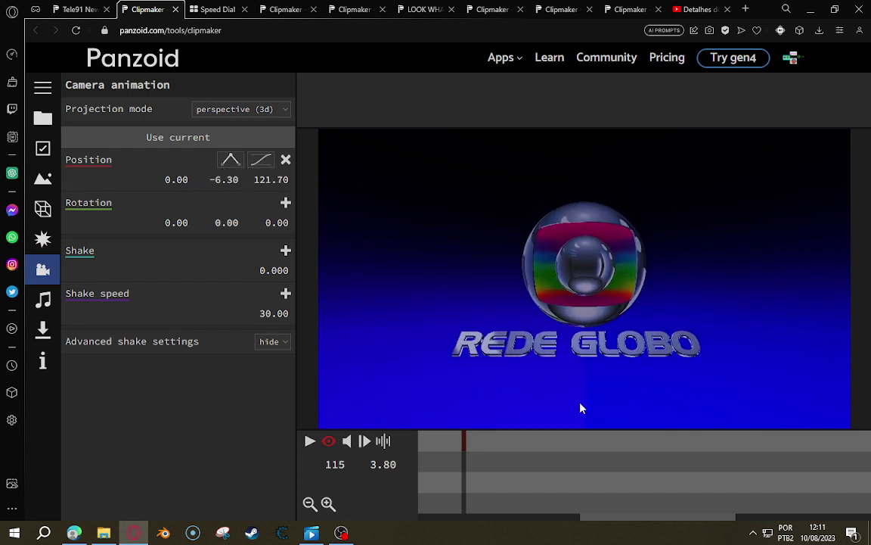
Adjust the camera position's Z value at frame 1 and preview the animation up to frame 131
left_click_drag(515, 466, 205, 478)
left_click_drag(259, 181, 280, 179)
left_click(310, 442)
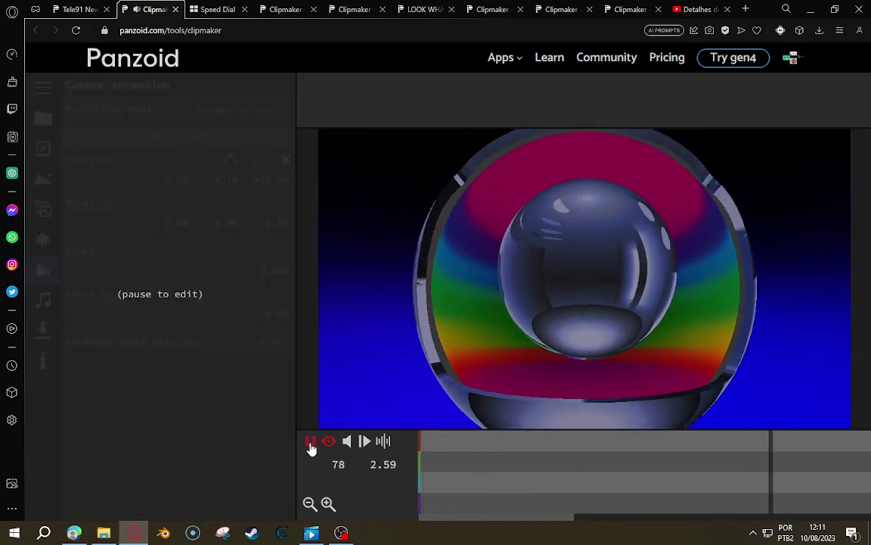
left_click(310, 442)
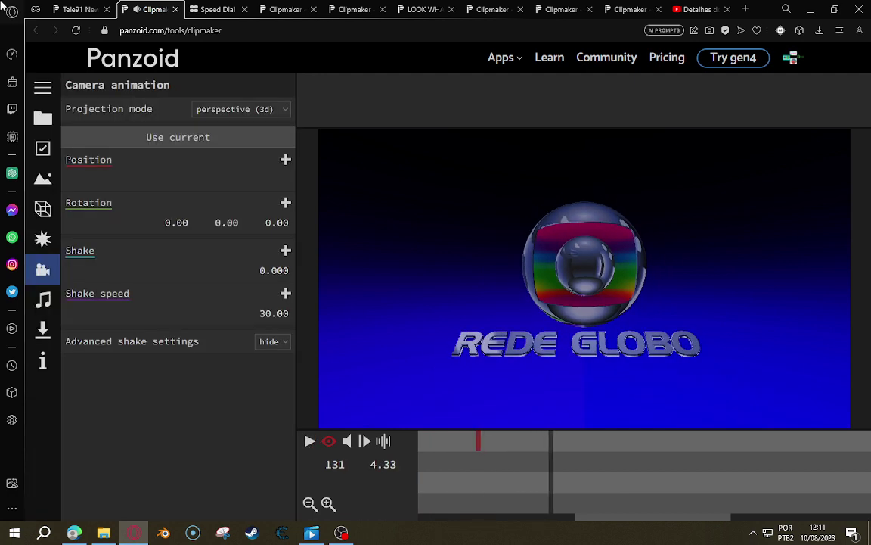
Start rendering the video for download in balanced mode with the .mkv (vp8/opus) format
left_click(33, 342)
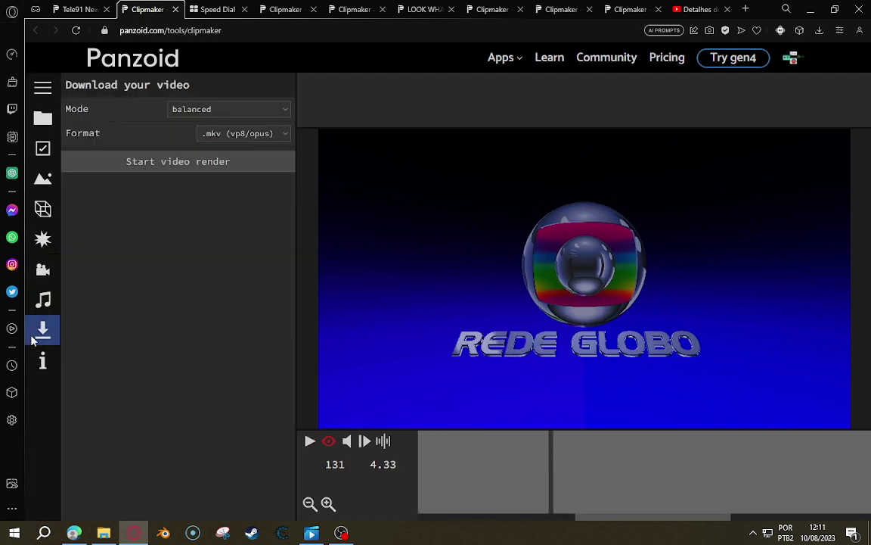
left_click(193, 161)
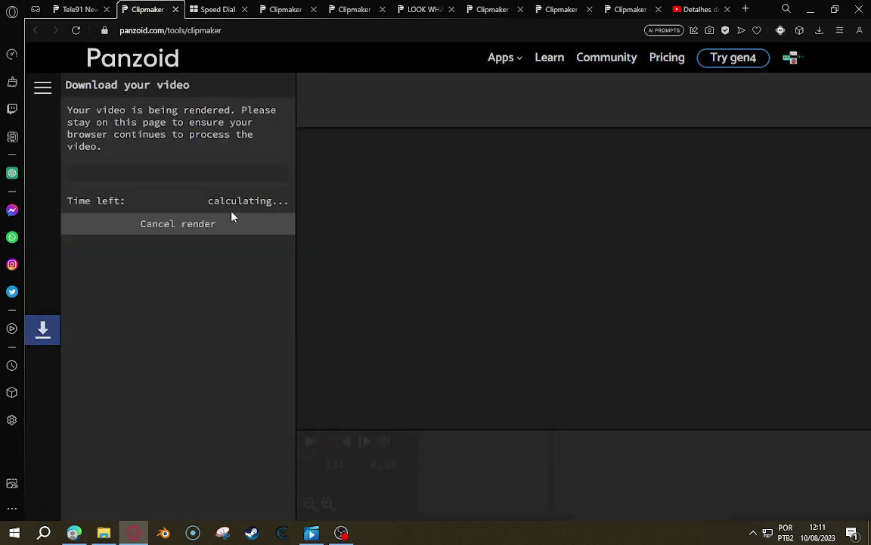